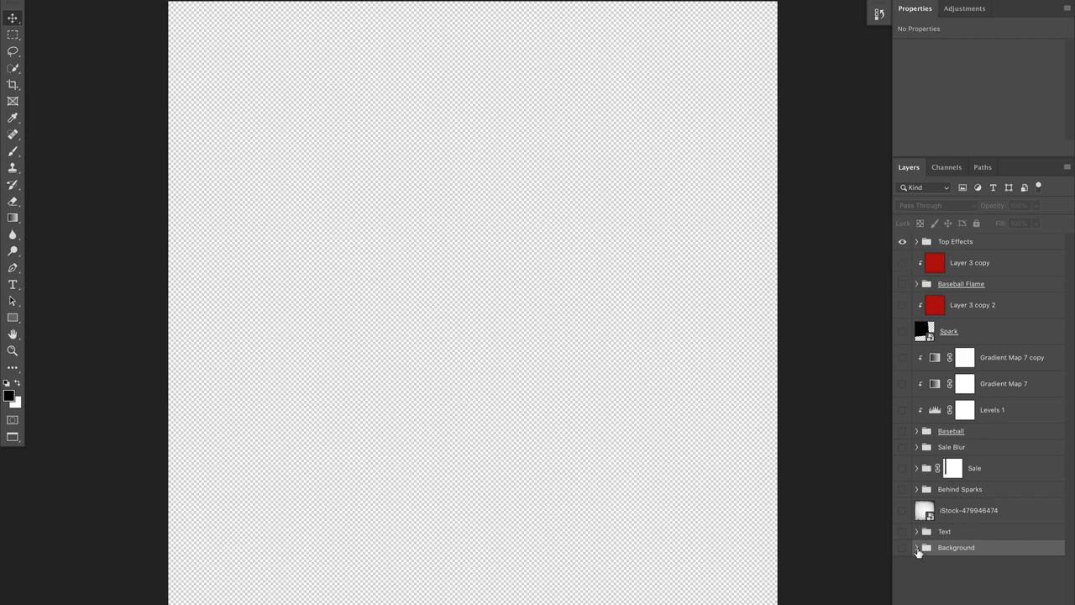
Show the sunset stadium, the standing player and the Boston skyline layers in the Background group
click(916, 548)
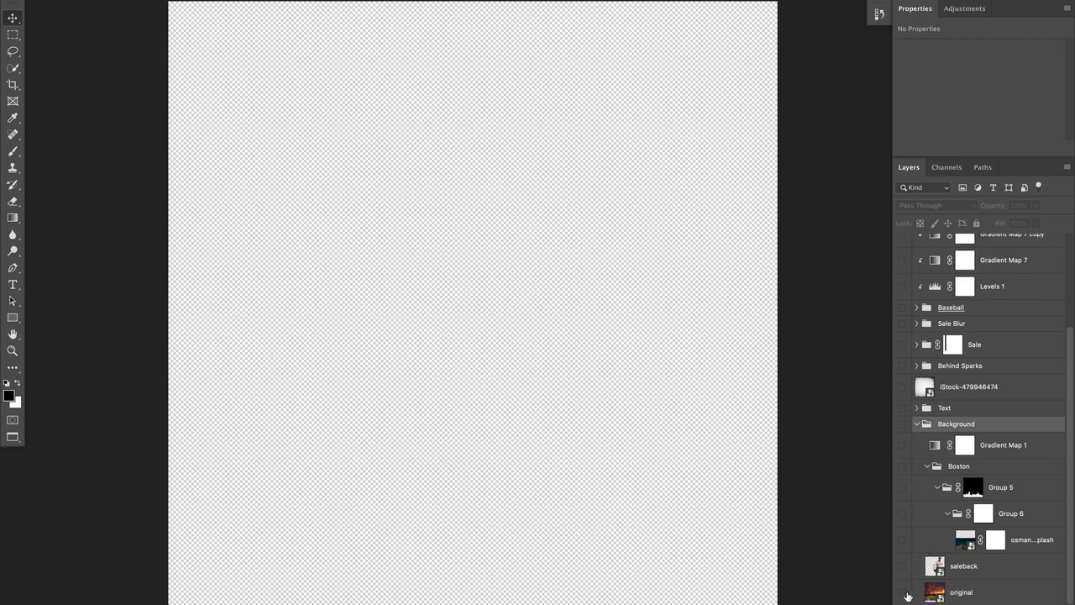
click(904, 593)
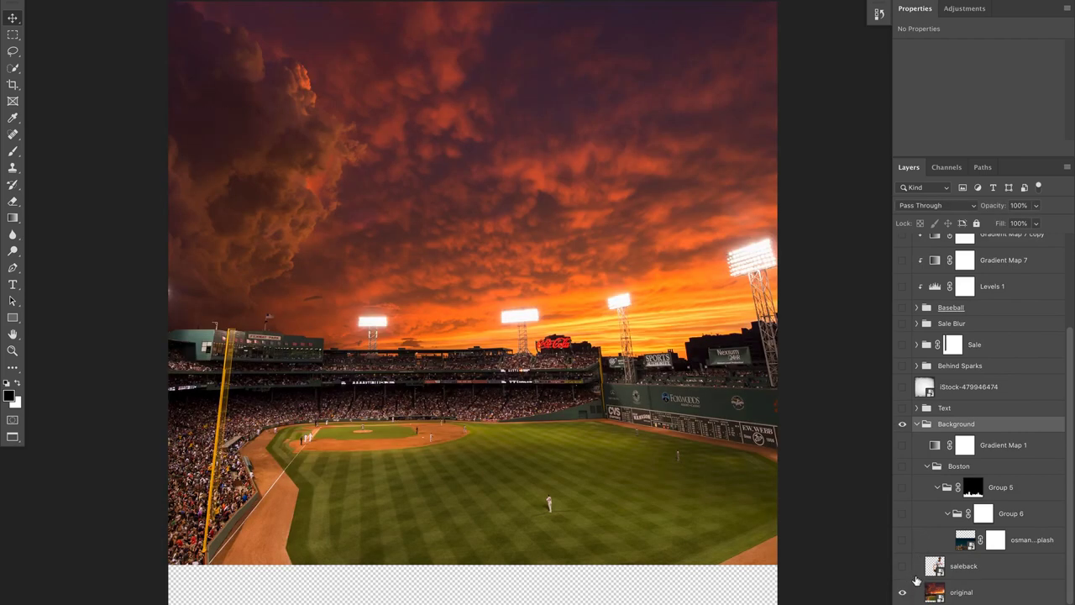
click(903, 568)
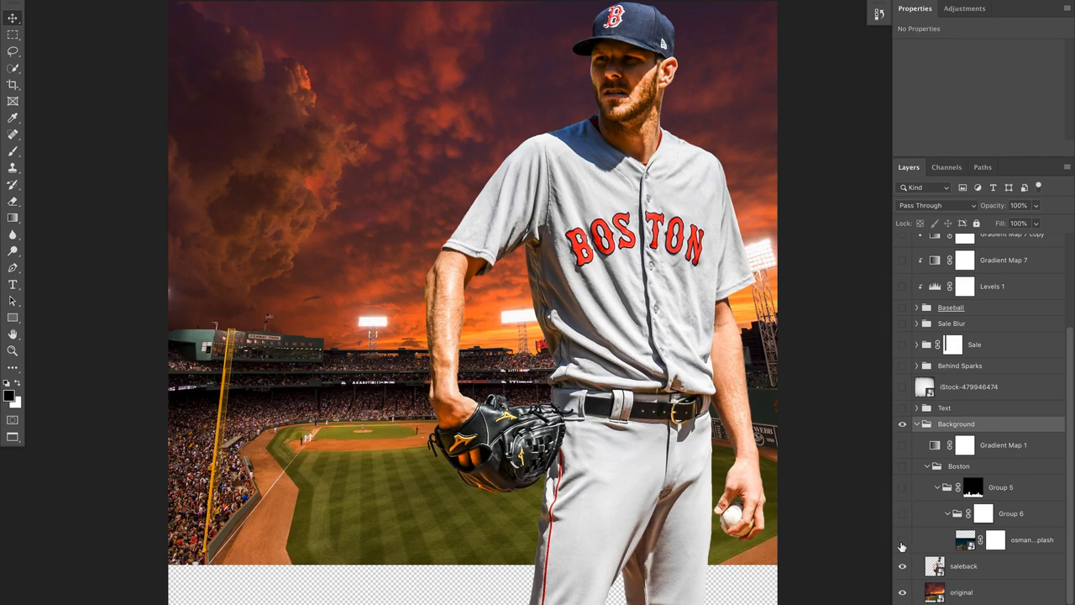
drag(902, 546, 902, 465)
Disable and re-enable the Group 5 and Group 6 masks so the skyline blends into the stadium
right_click(973, 490)
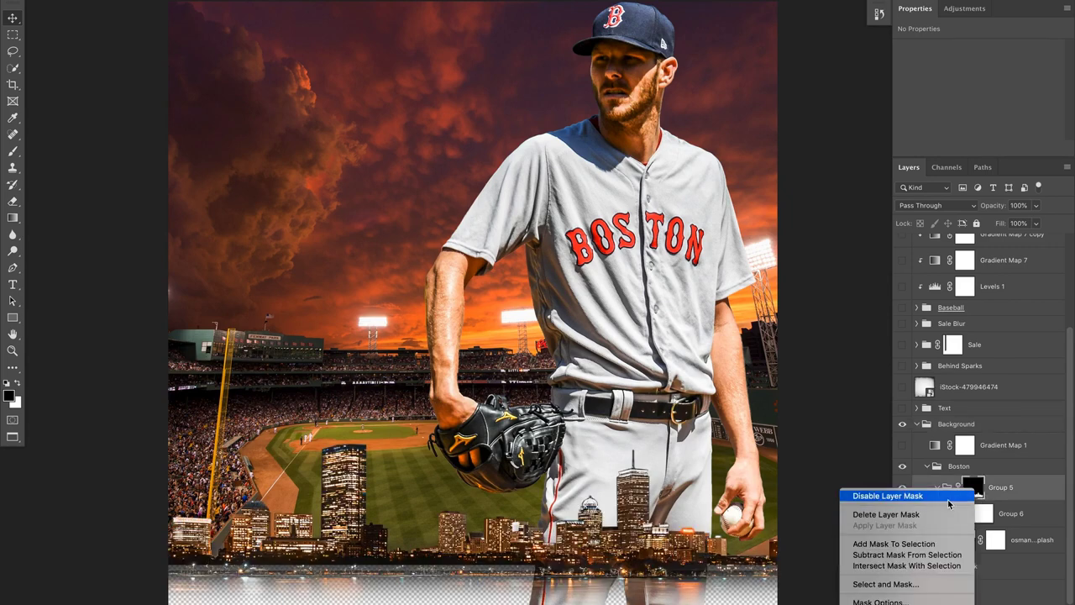
click(941, 496)
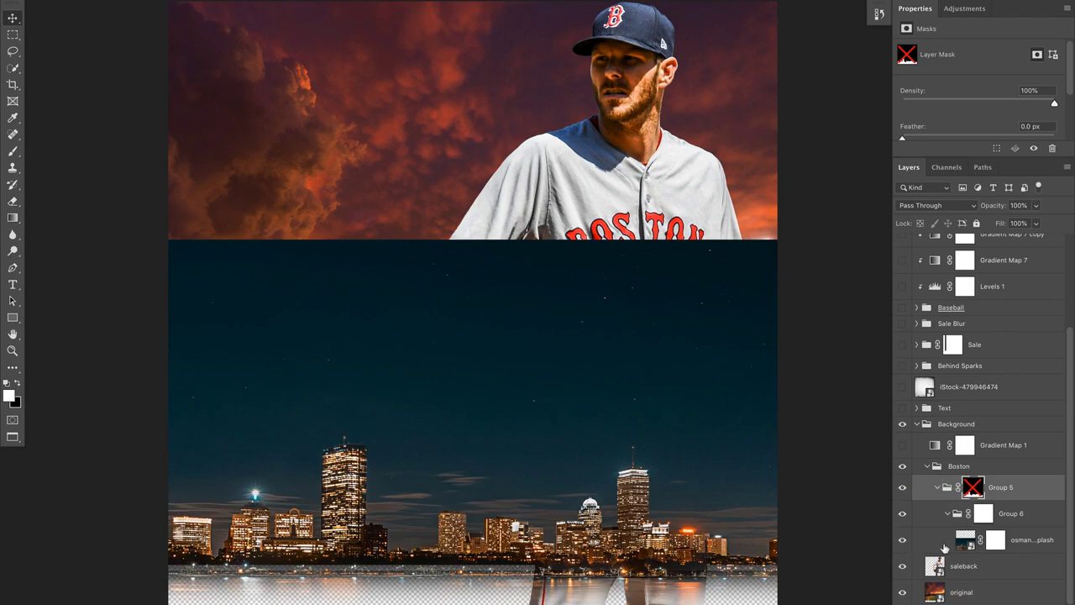
click(984, 519)
right_click(985, 519)
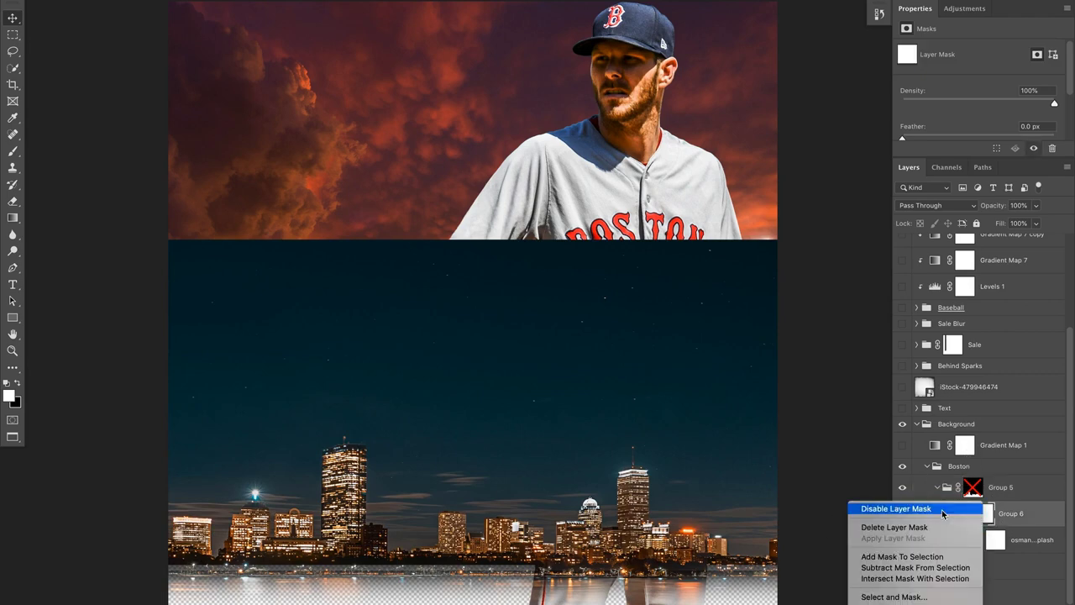
click(944, 510)
shift+click(984, 519)
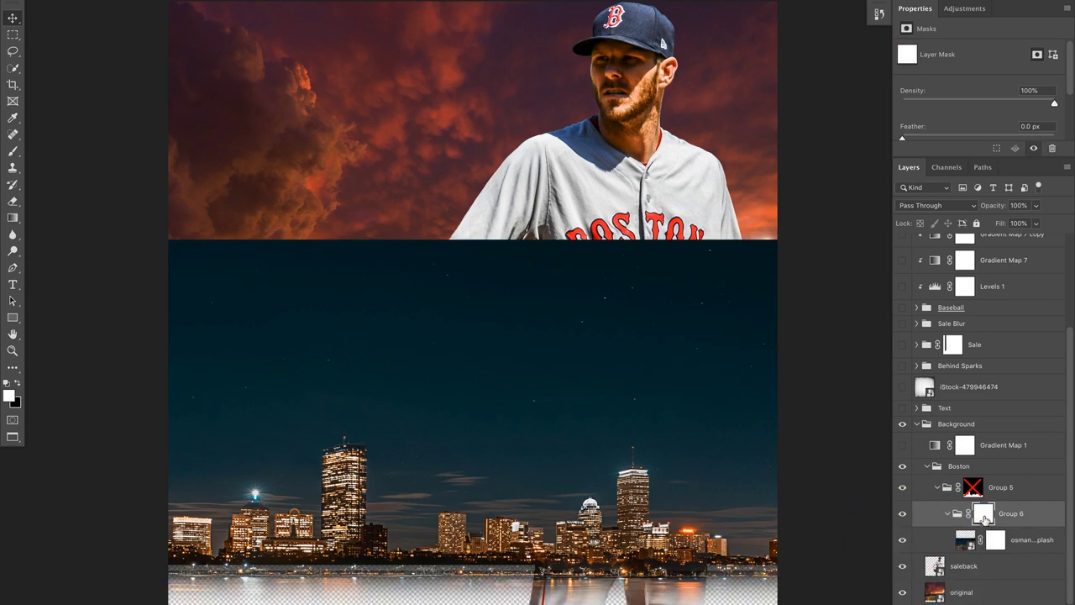
shift+click(971, 487)
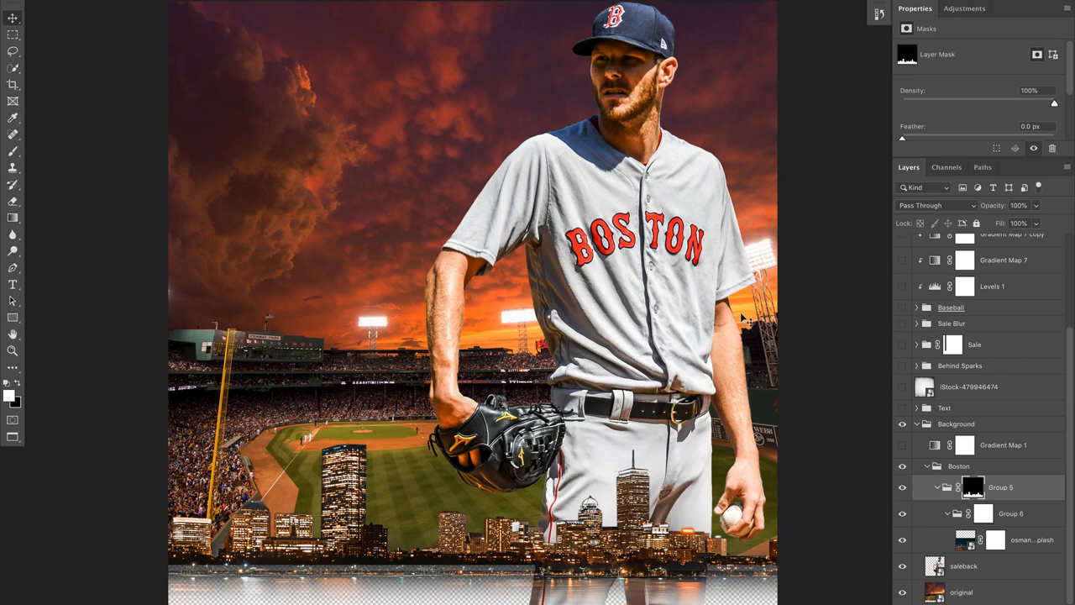
Turn on Gradient Map 1 for a dark-to-red tint and review its gradient without changes
click(903, 445)
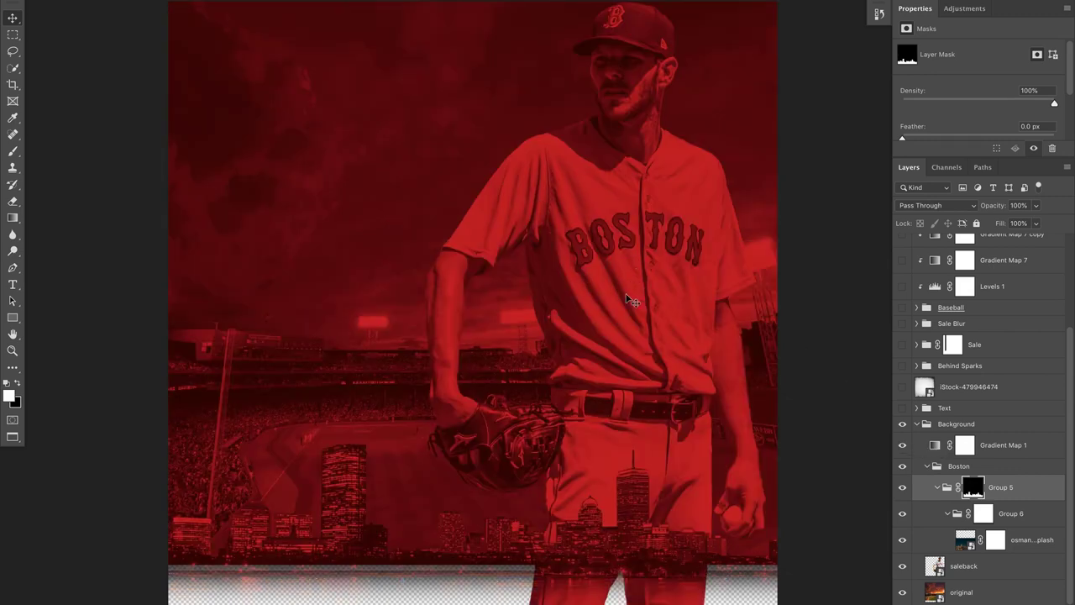
click(942, 489)
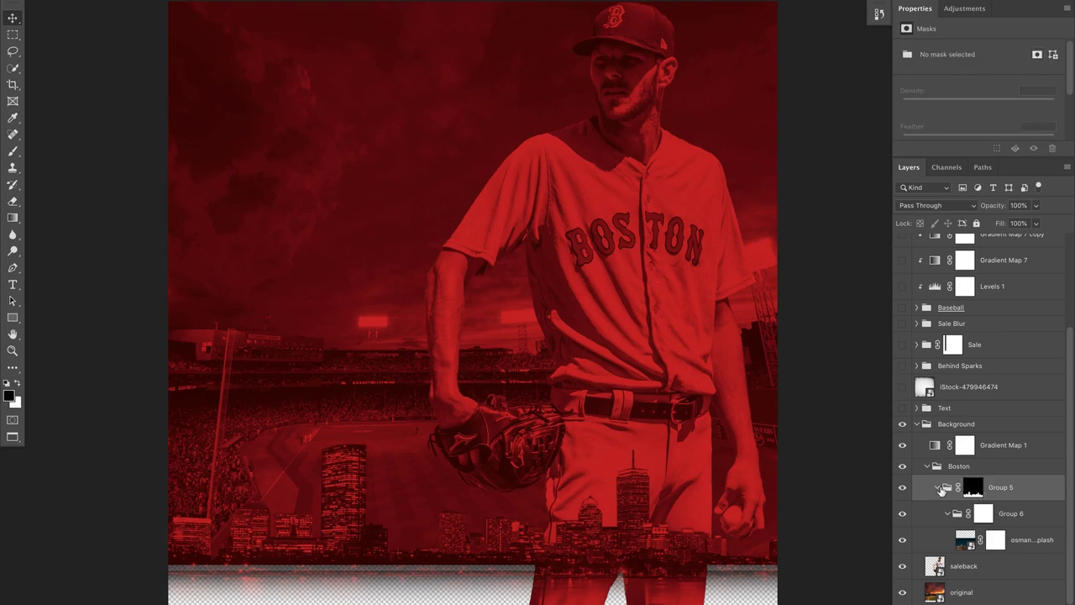
click(935, 447)
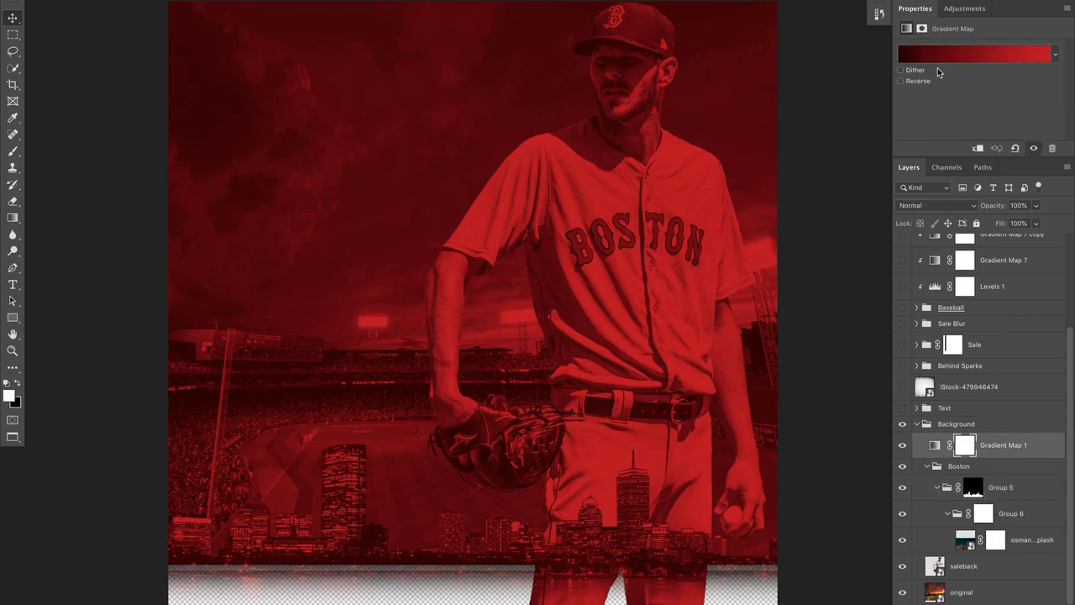
click(983, 56)
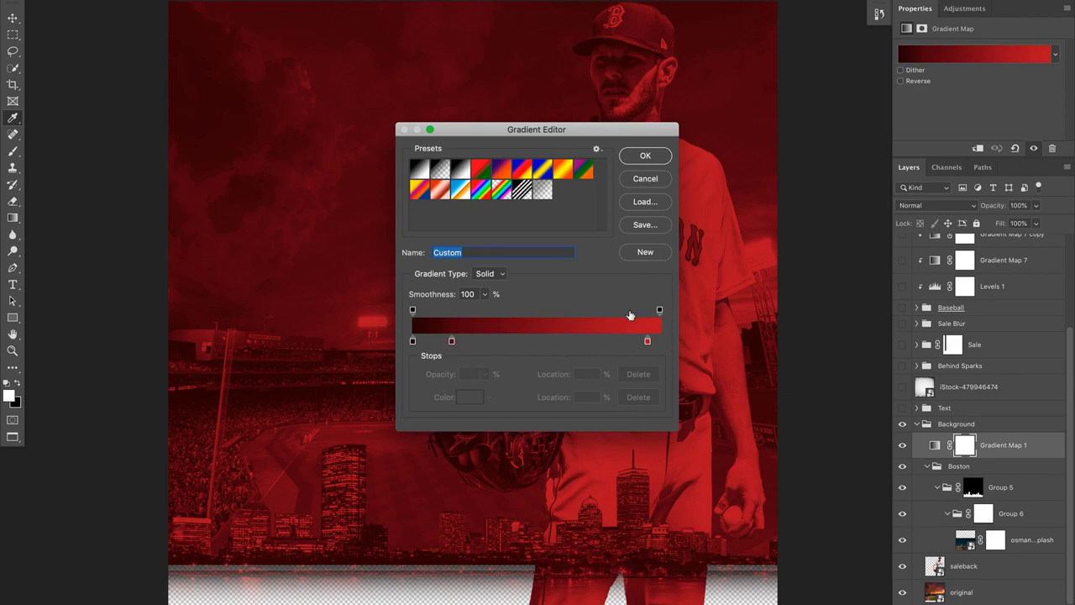
click(645, 180)
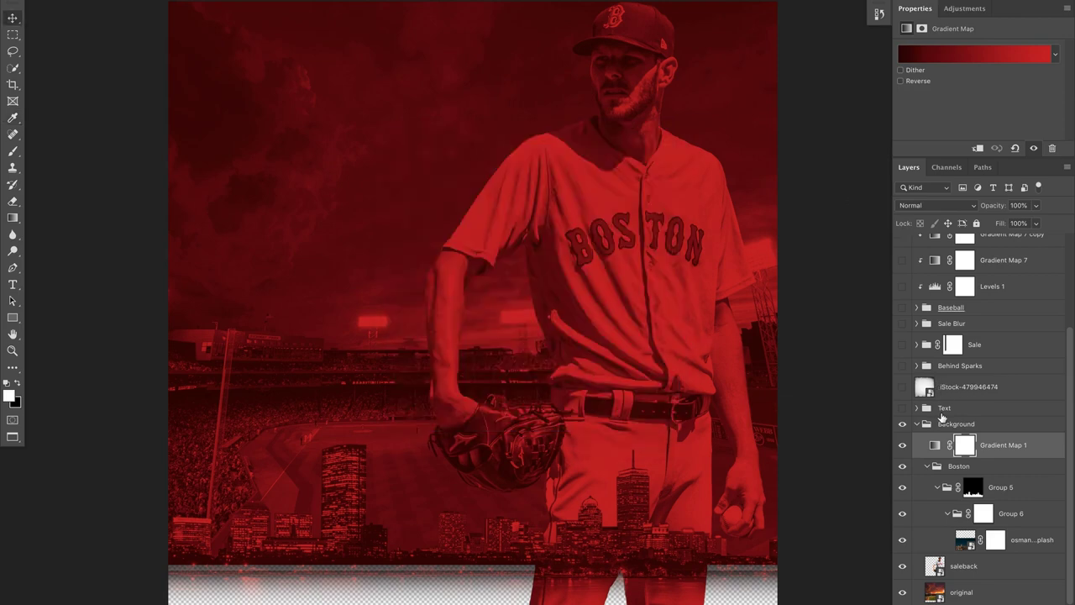
click(917, 408)
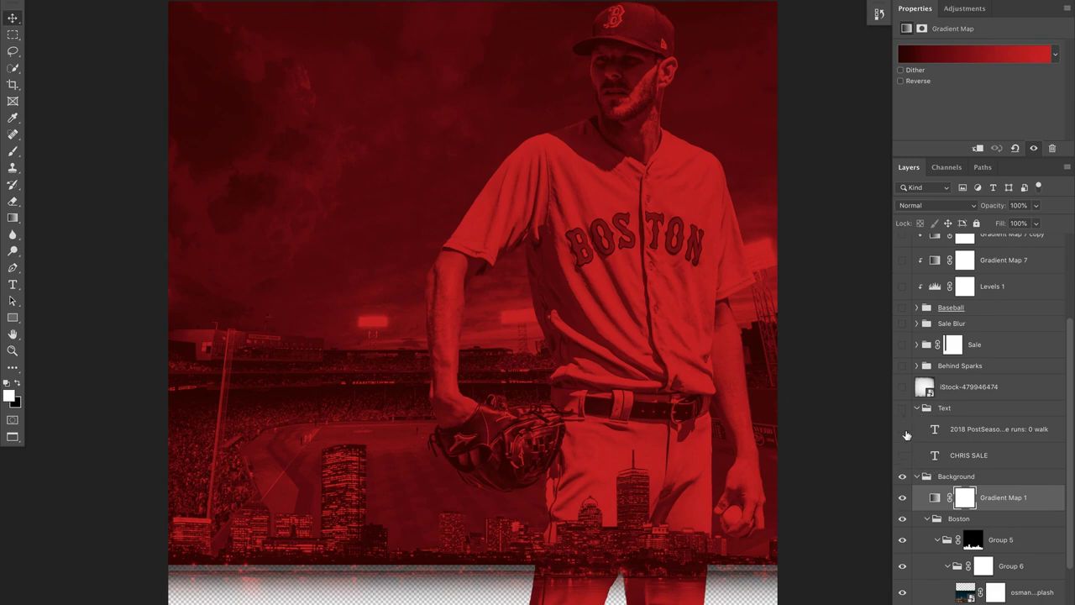
Show the CHRIS SALE title, the 2018 postseason stats text and the iStock grunge texture
drag(903, 428, 901, 455)
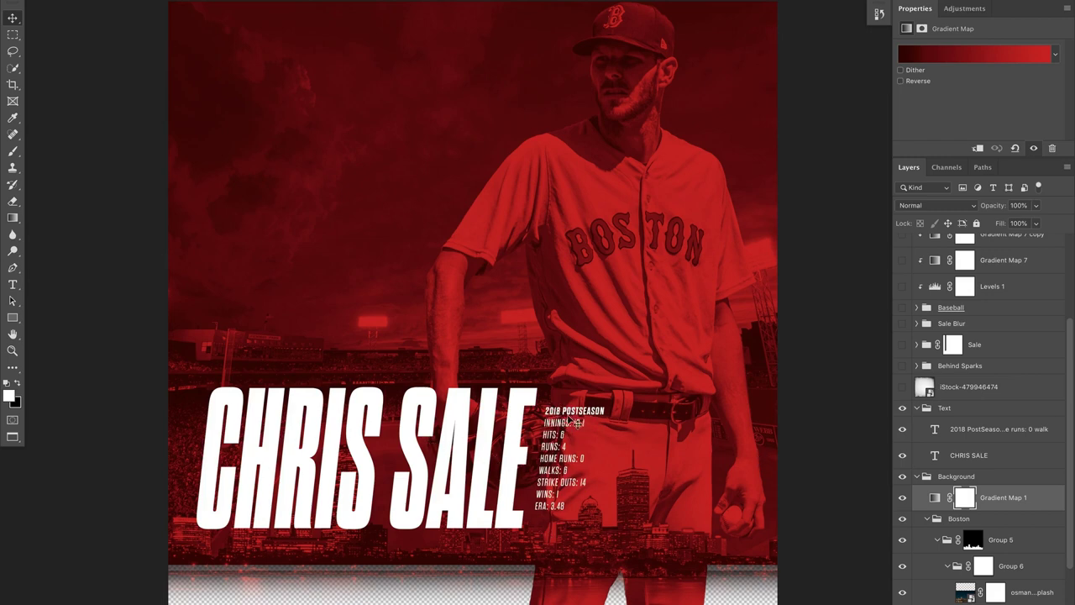
scroll(944, 433, up, 2)
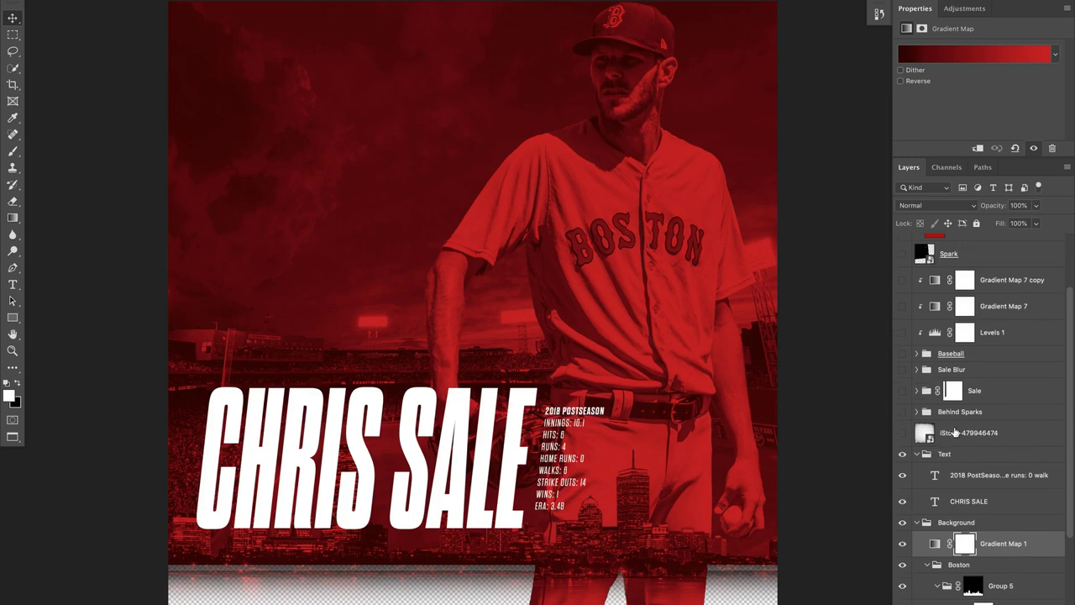
click(903, 433)
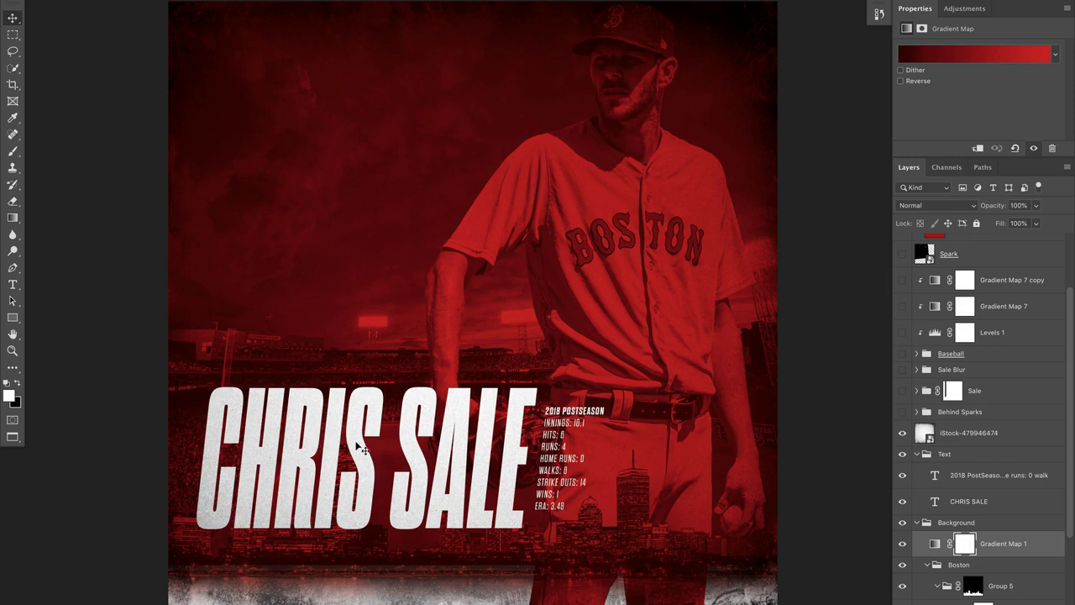
scroll(962, 424, up, 2)
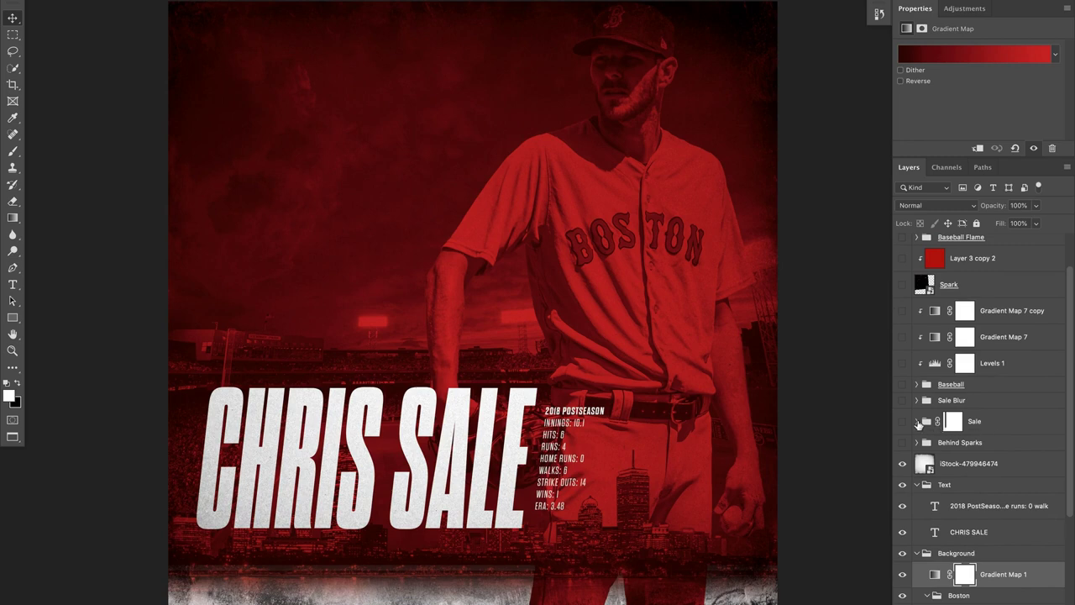
Show the pitching background photo and pitcher cutout, briefly disabling the background's mask to check it
click(917, 421)
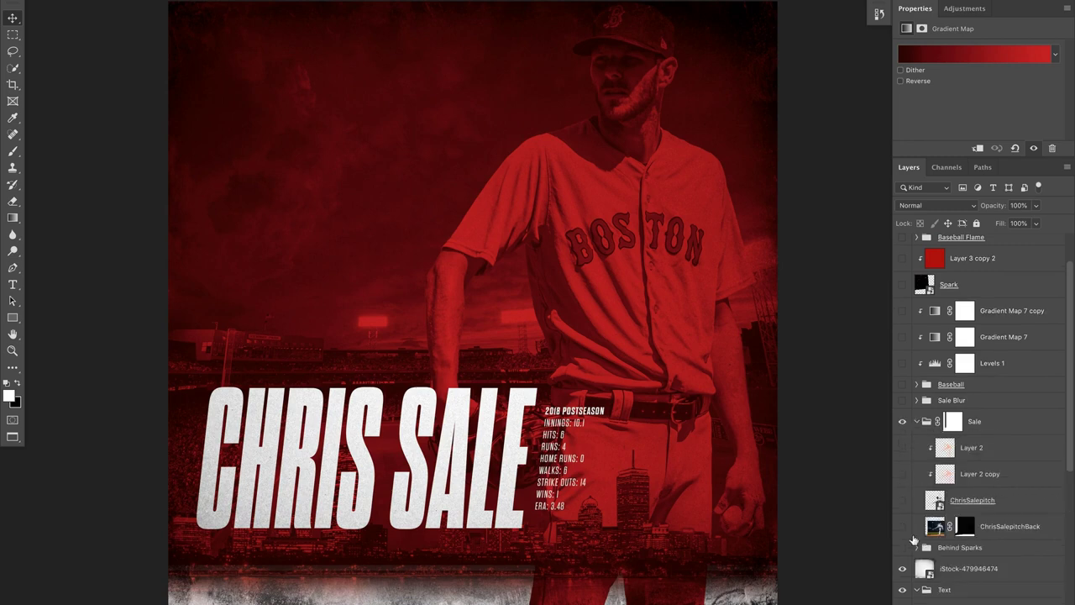
click(903, 529)
right_click(965, 525)
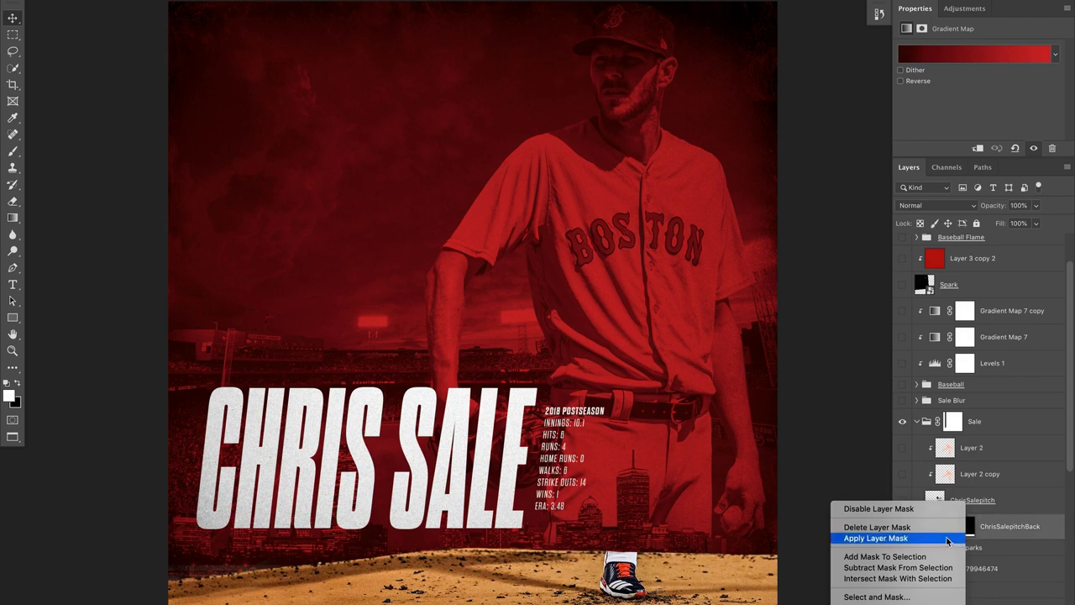
click(949, 509)
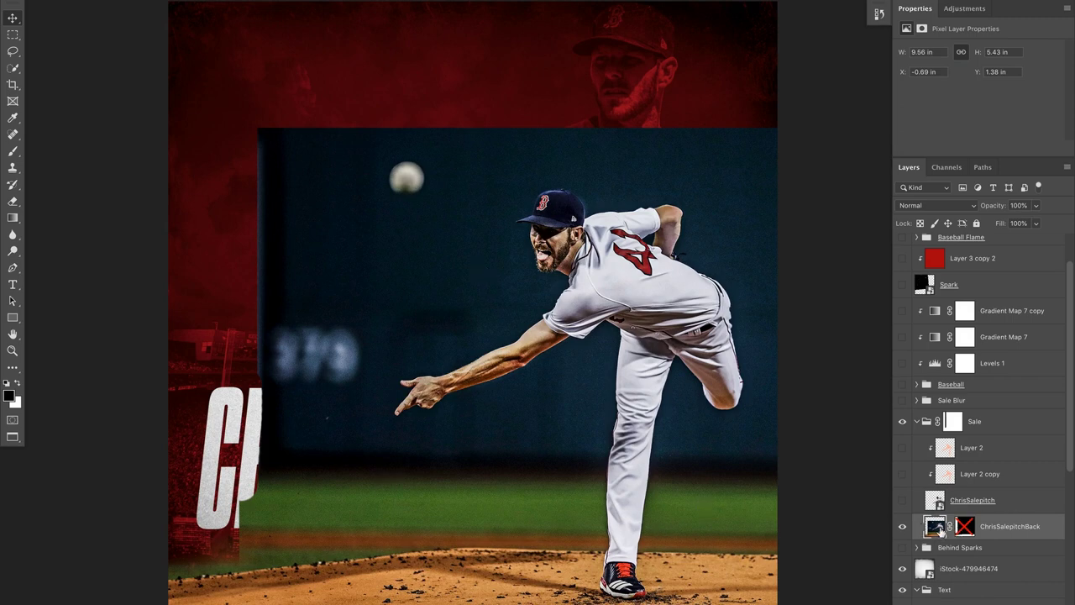
click(902, 527)
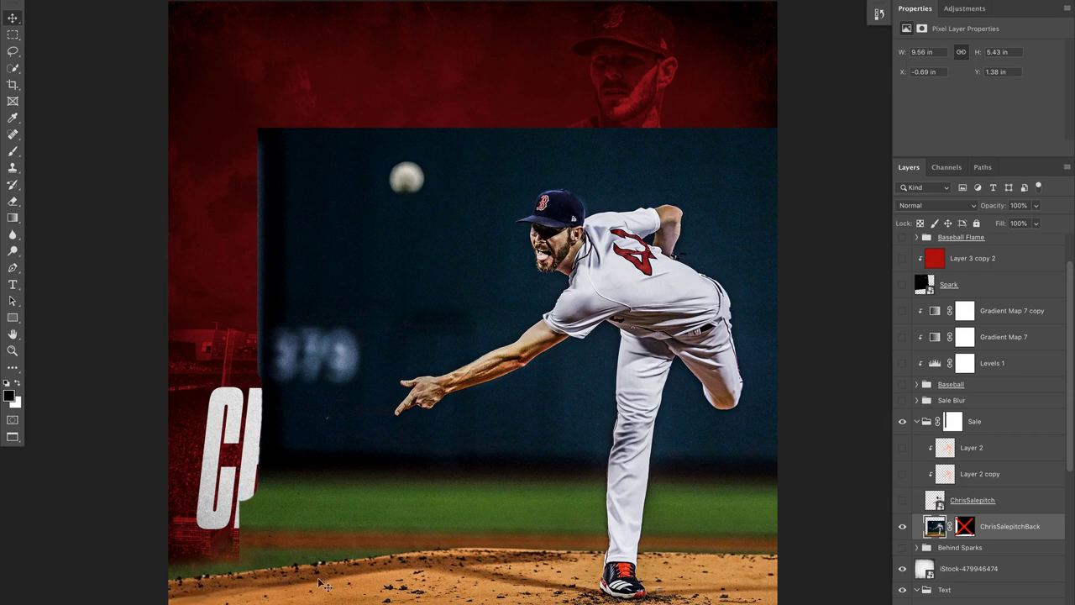
click(902, 502)
shift+click(963, 526)
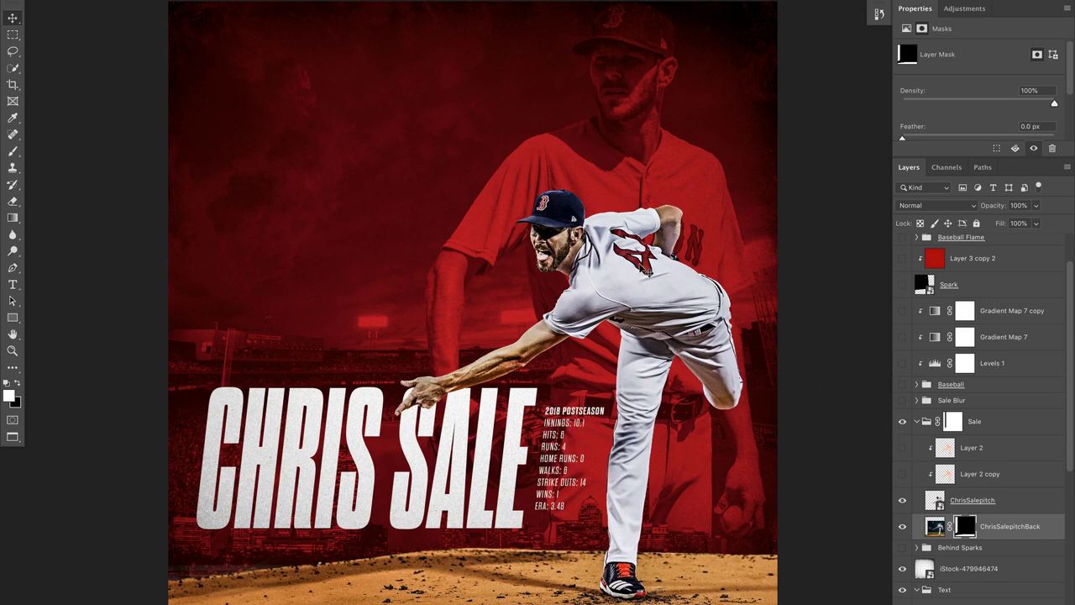
click(916, 401)
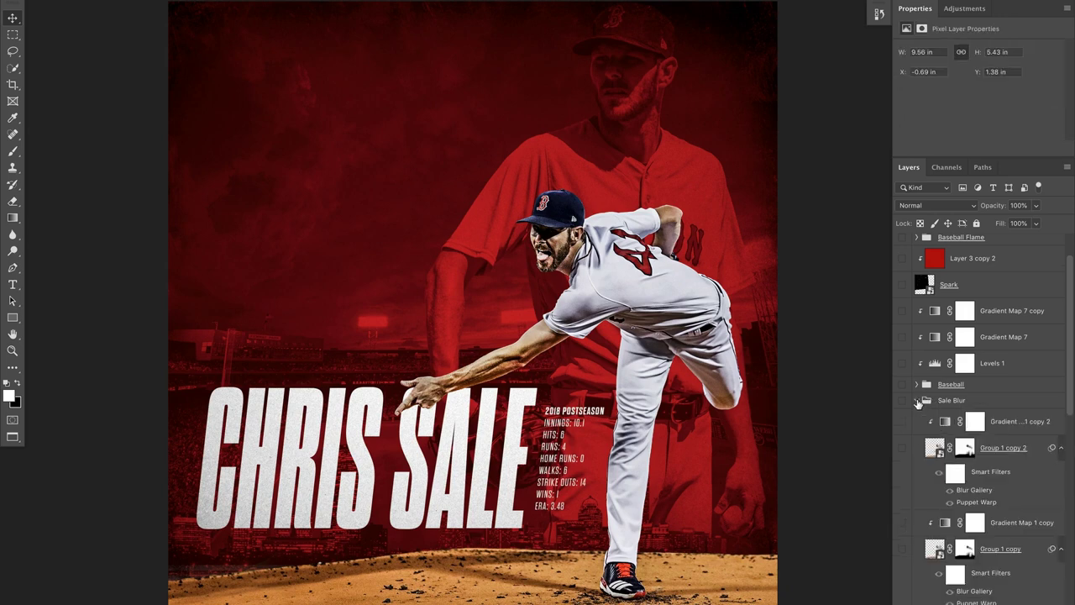
Show the Screen-blended Group 1 copy glow and review its Puppet Warp smart filter
scroll(954, 427, down, 1)
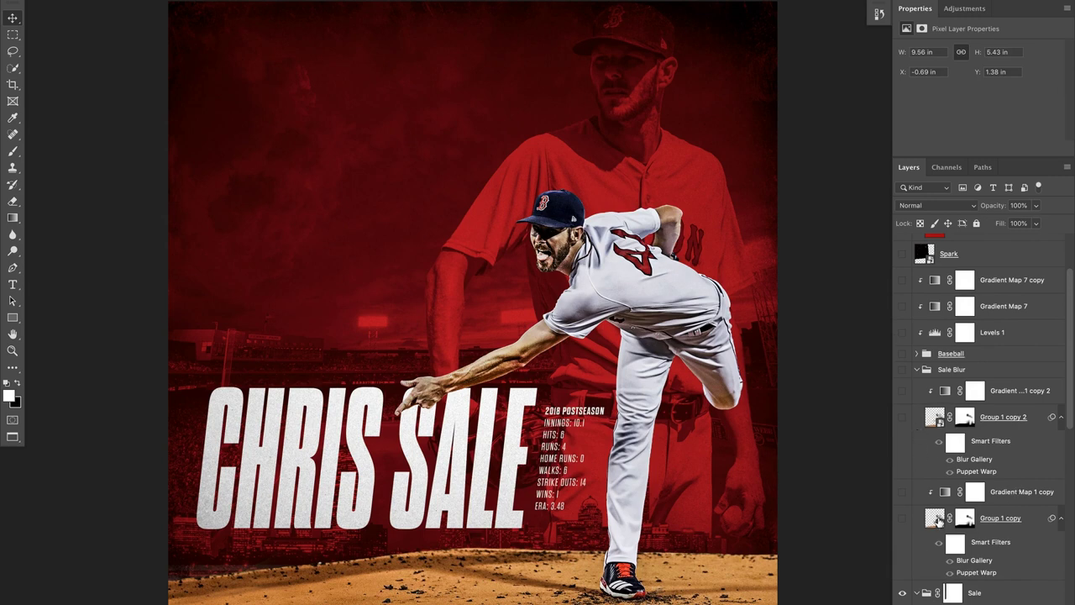
scroll(936, 525, down, 10)
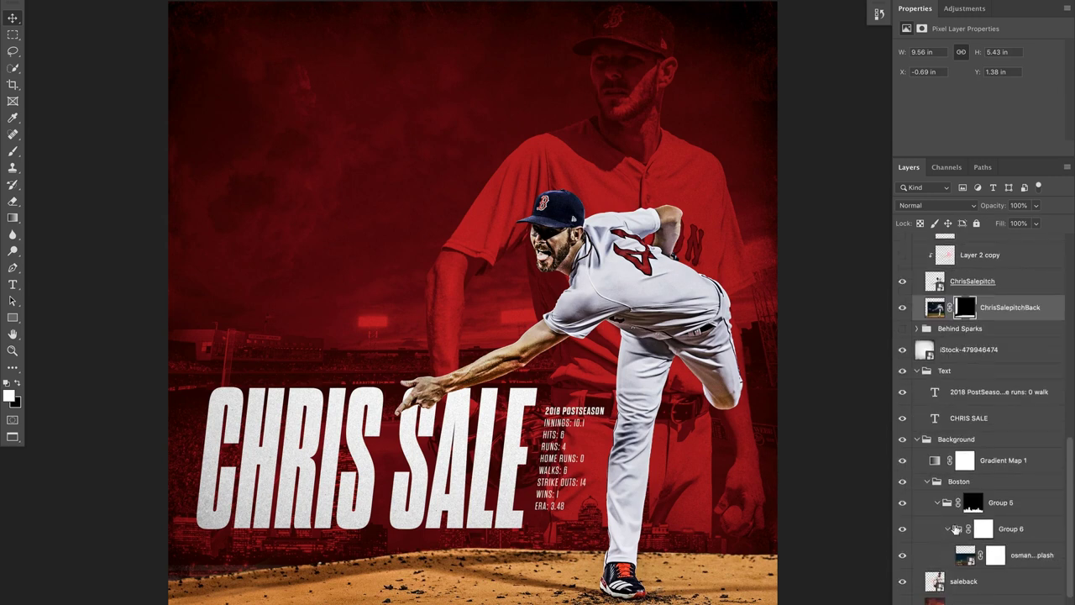
scroll(953, 514, up, 5)
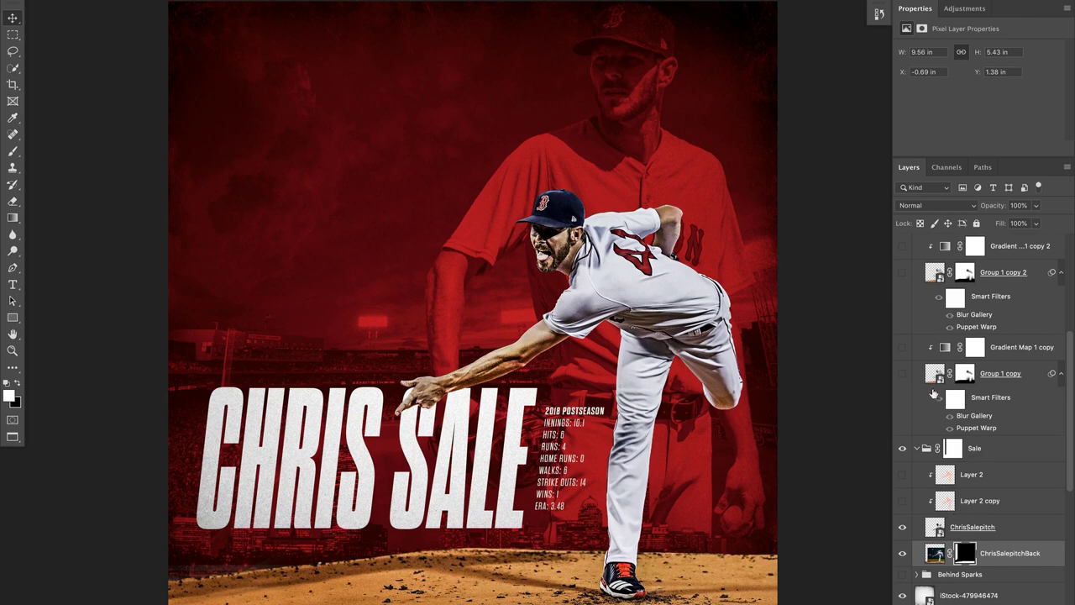
click(902, 374)
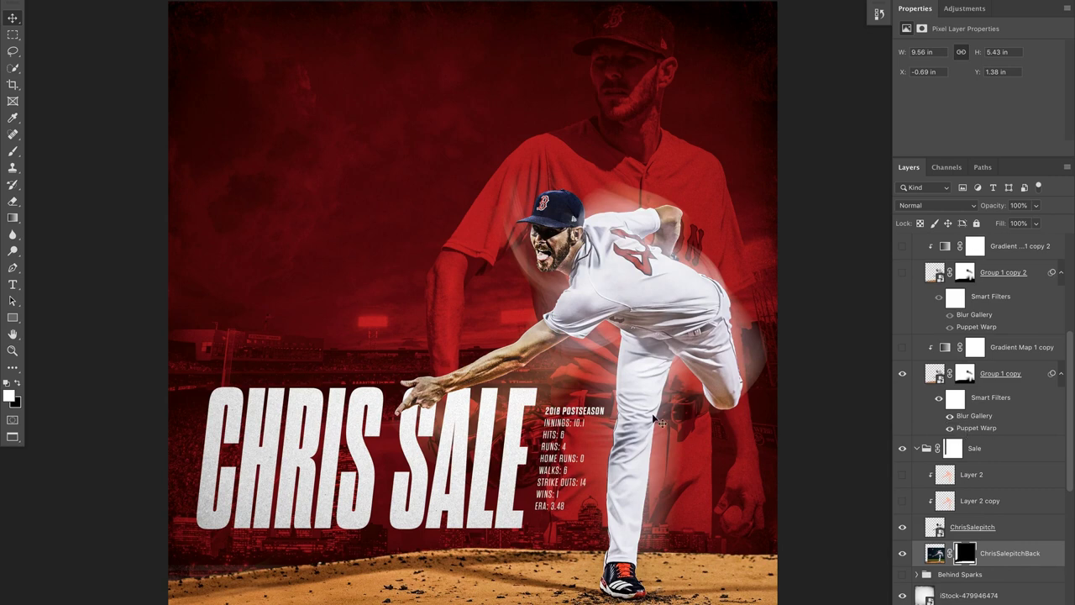
double_click(957, 417)
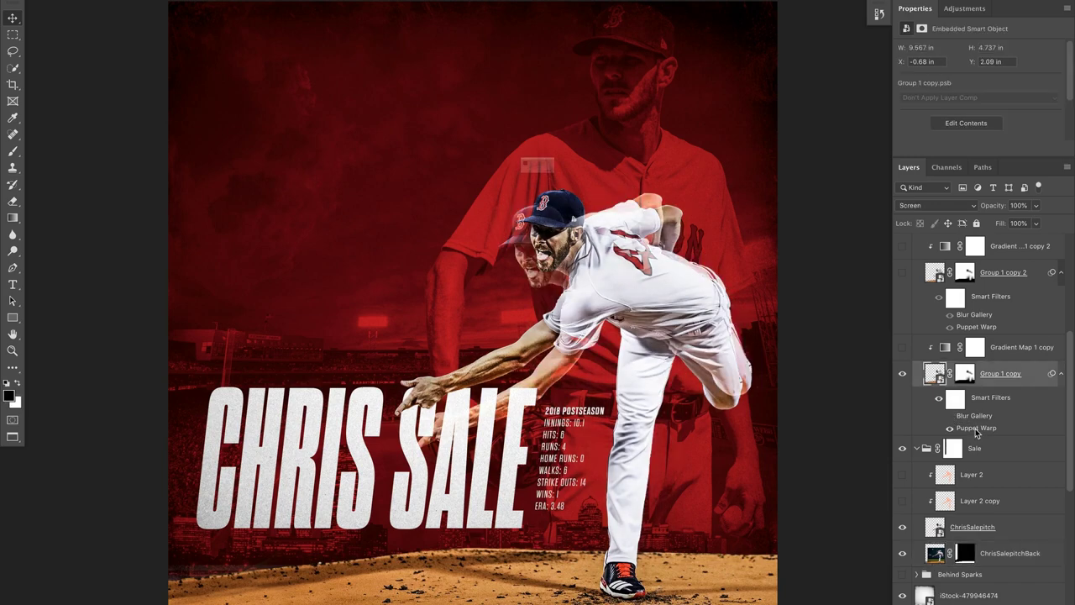
click(632, 210)
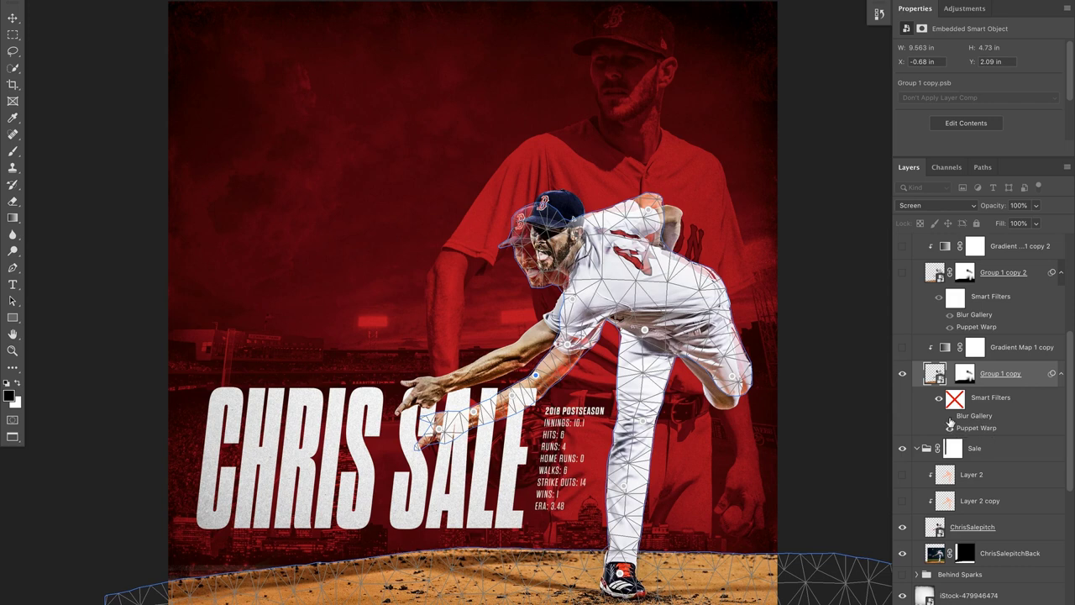
key(Return)
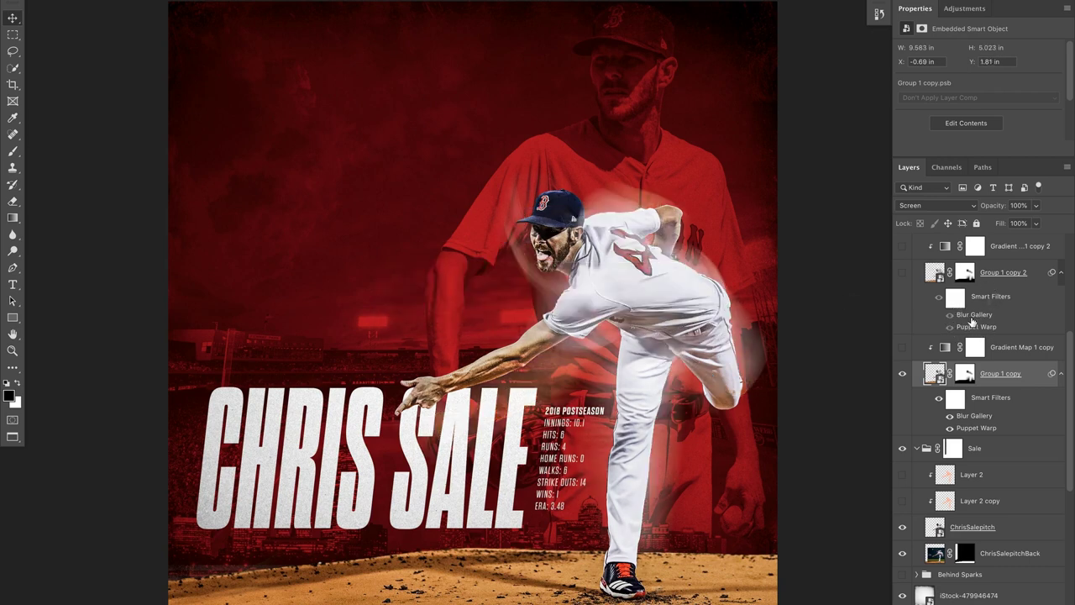
Turn on Gradient Map 1 copy to tint the pitcher's glow red, reviewing its gradient
click(902, 349)
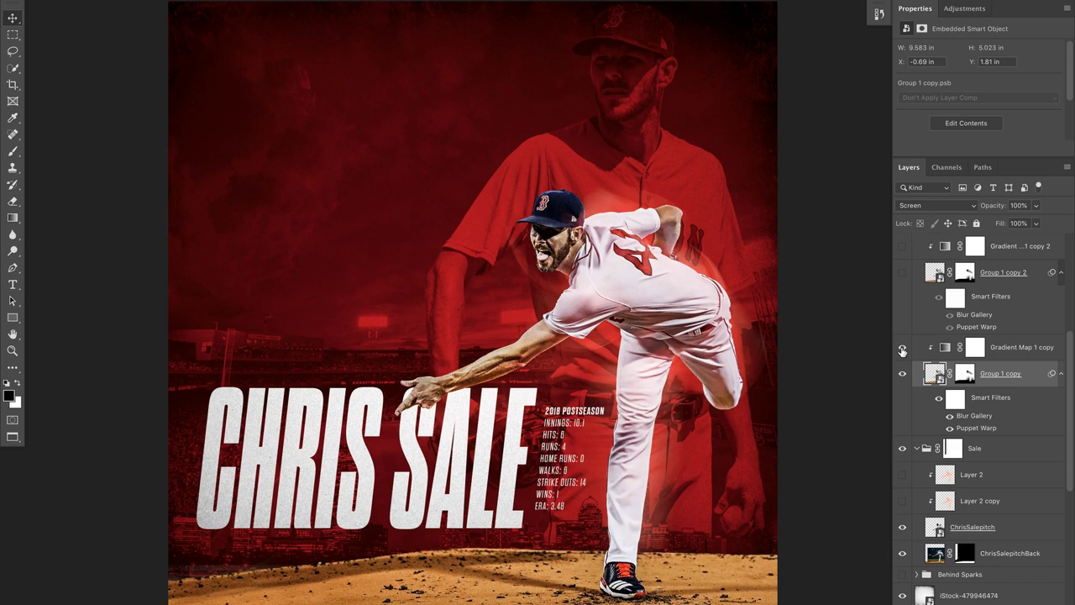
click(961, 349)
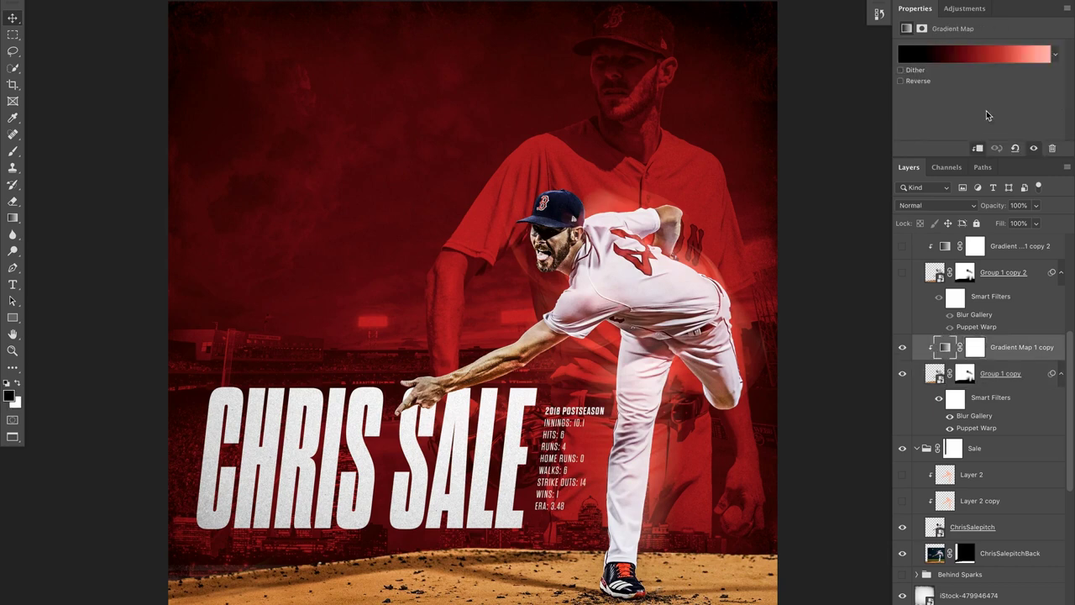
click(953, 57)
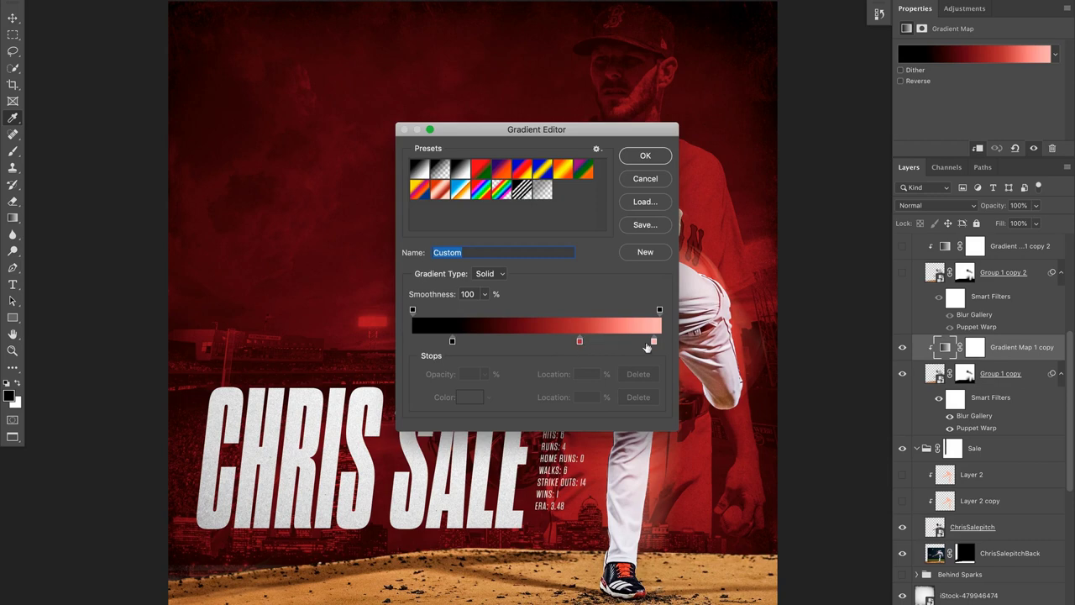
click(645, 180)
scroll(938, 321, up, 3)
Show the second glow Group 1 copy 2 with its red Gradient Map 1 copy 2
click(938, 321)
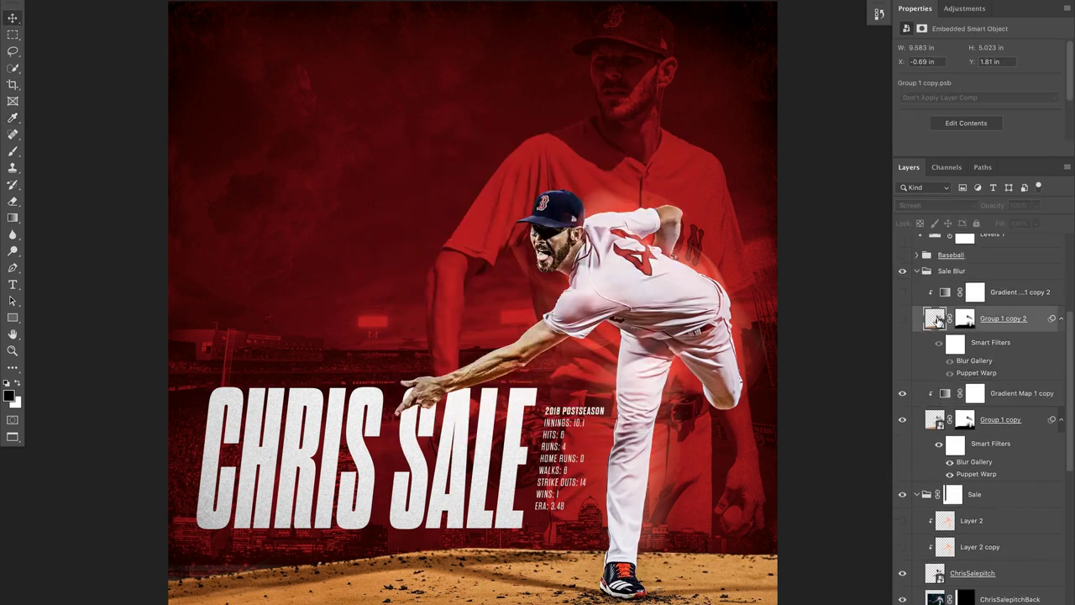
click(902, 320)
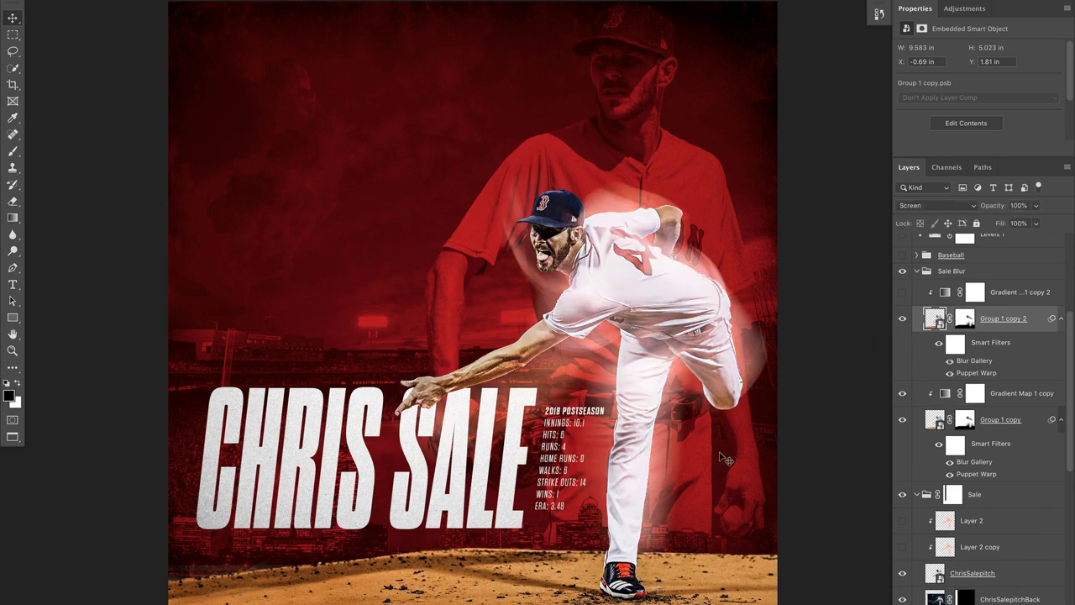
click(903, 292)
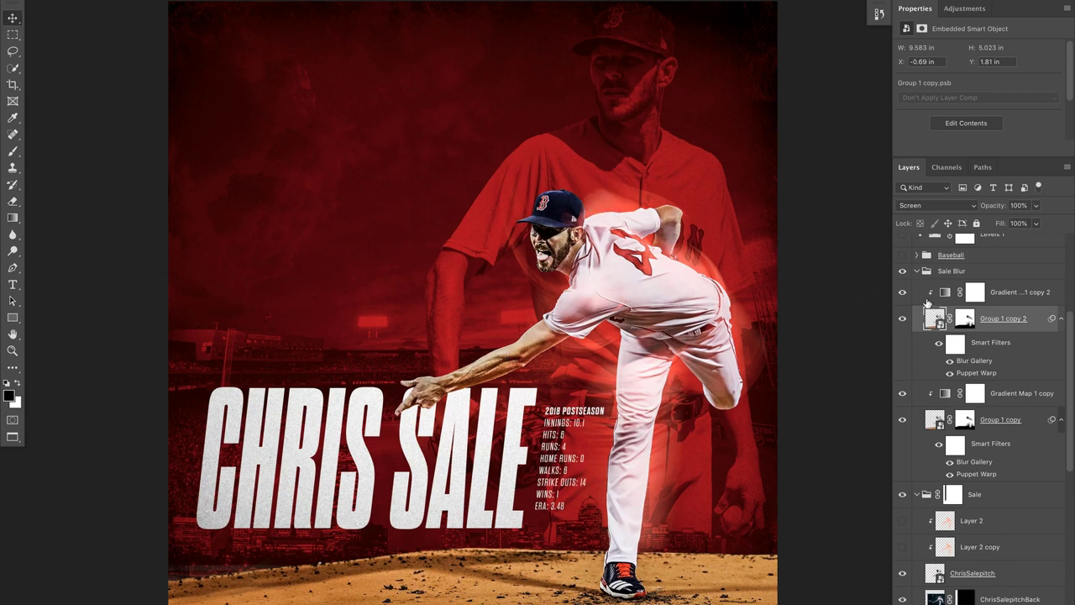
scroll(924, 428, up, 3)
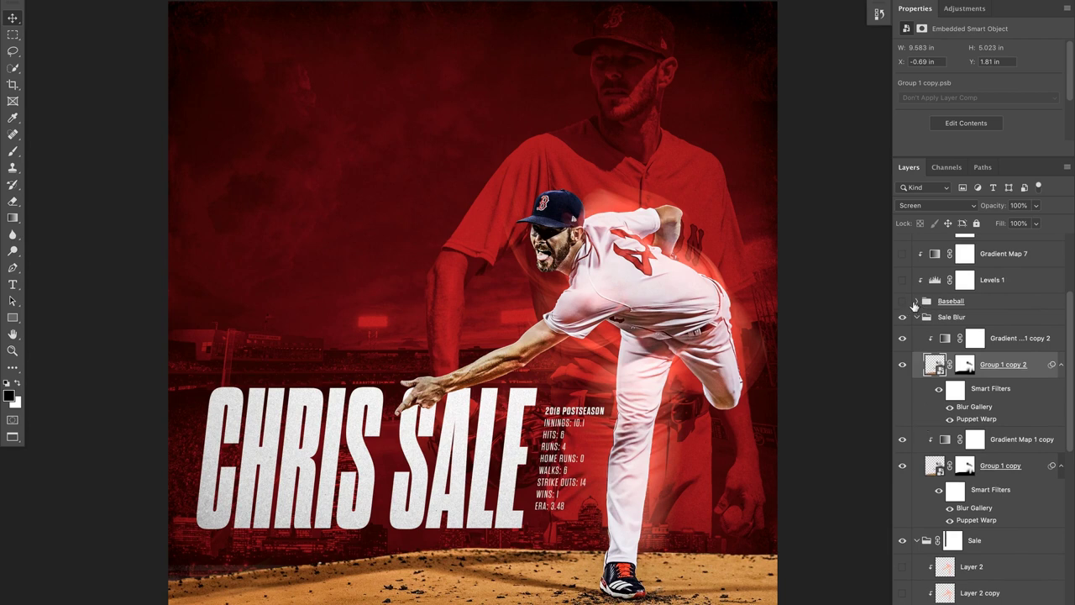
Show the Major_League copy 2 baseball, toggling its Blur Gallery filter off and back on
click(916, 302)
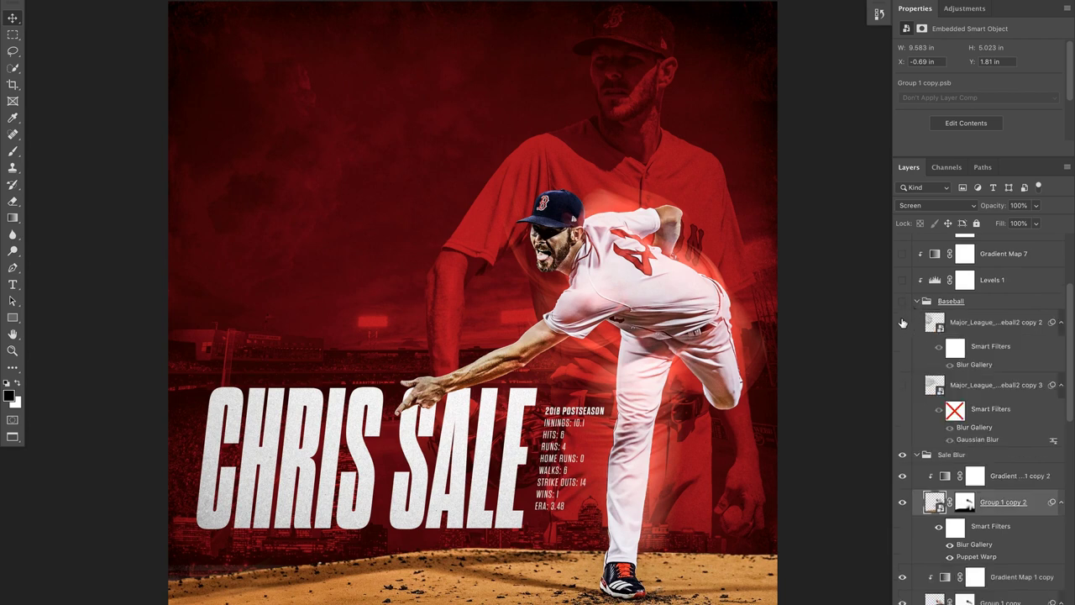
click(903, 322)
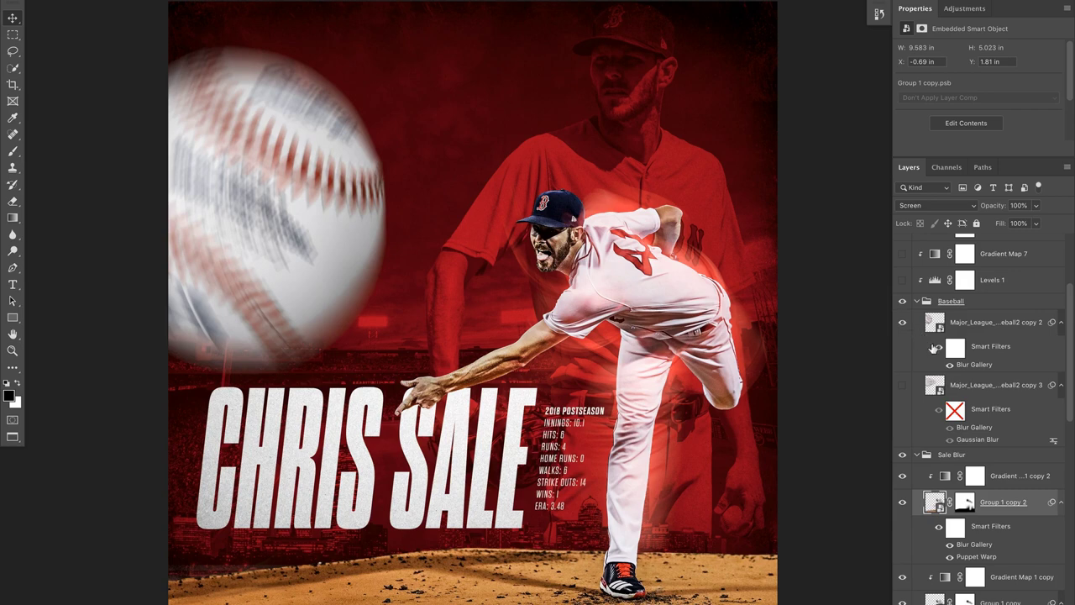
click(951, 369)
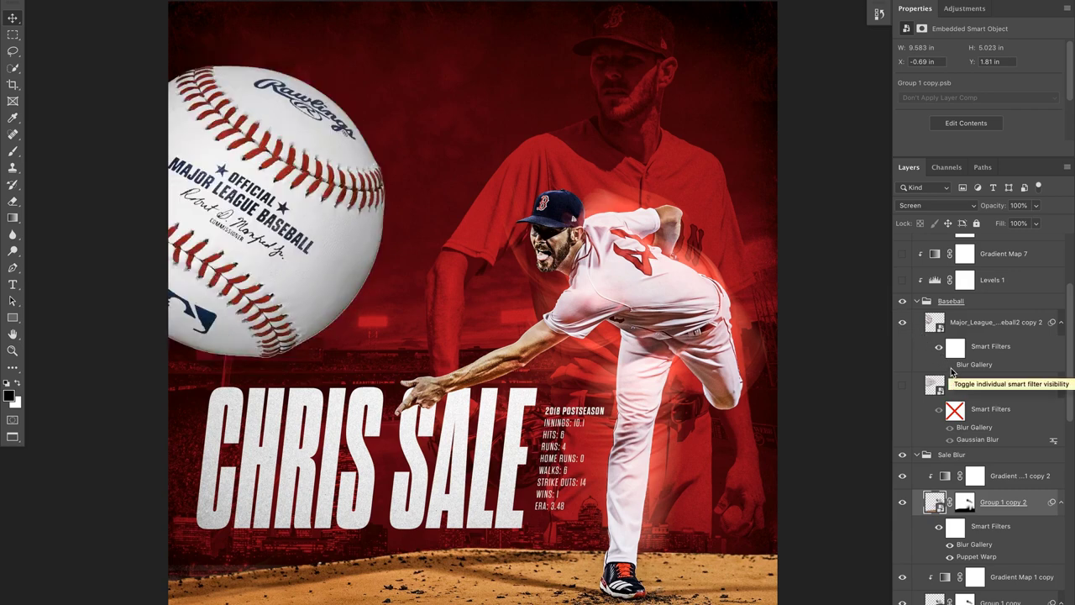
click(950, 366)
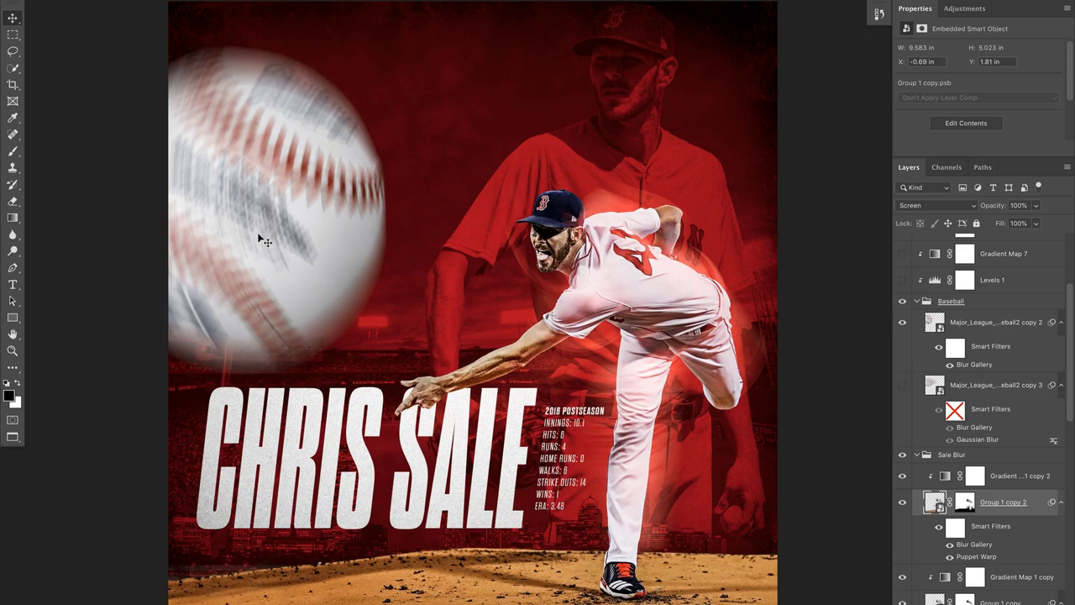
Show the Major_League copy 3 trail at 100% opacity and turn on Levels 1
click(921, 392)
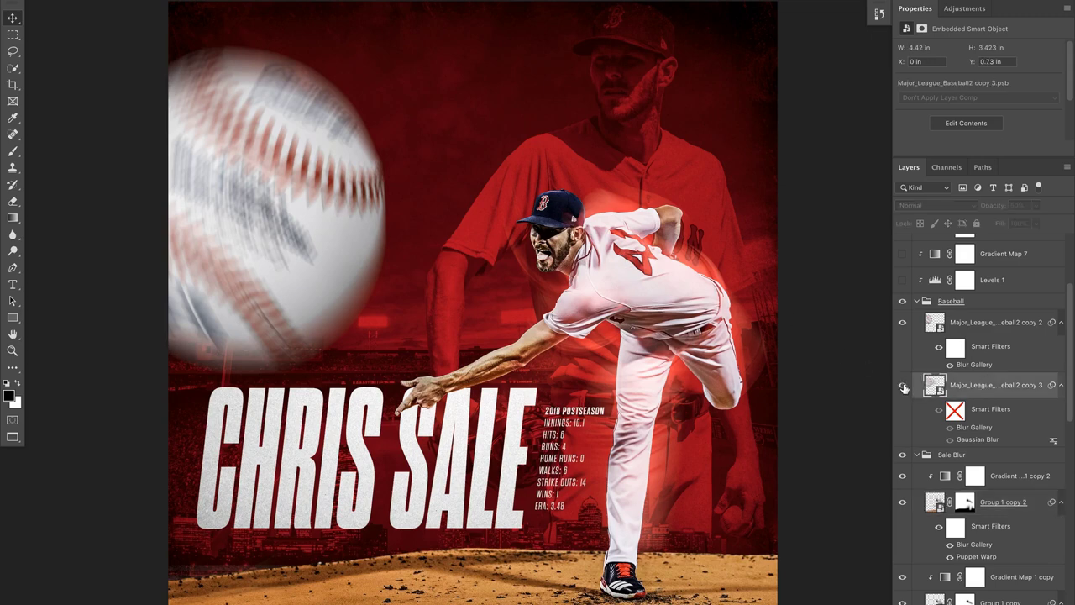
click(903, 386)
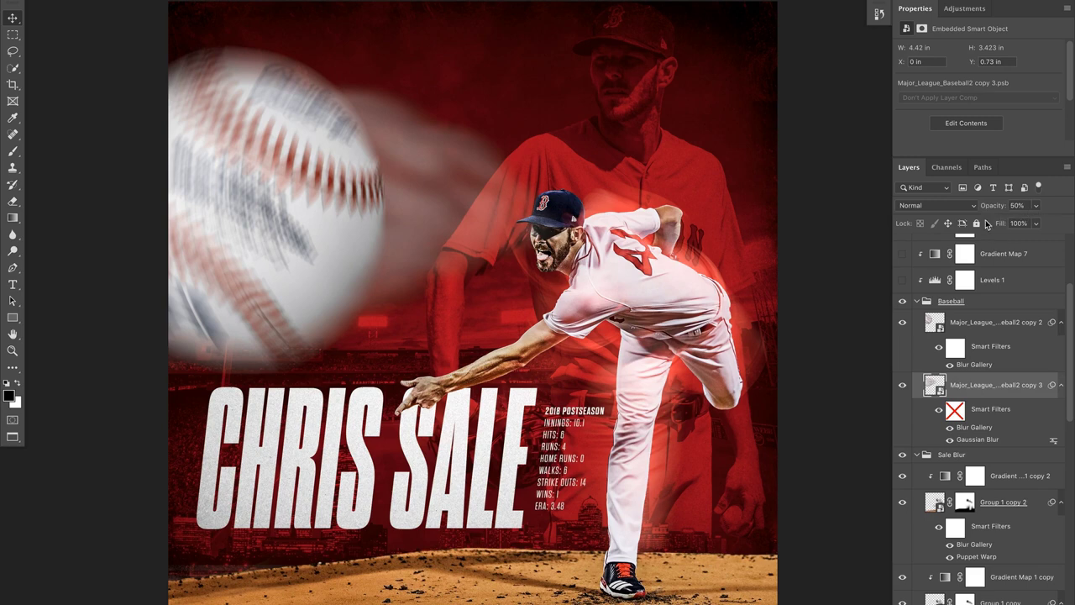
key(0)
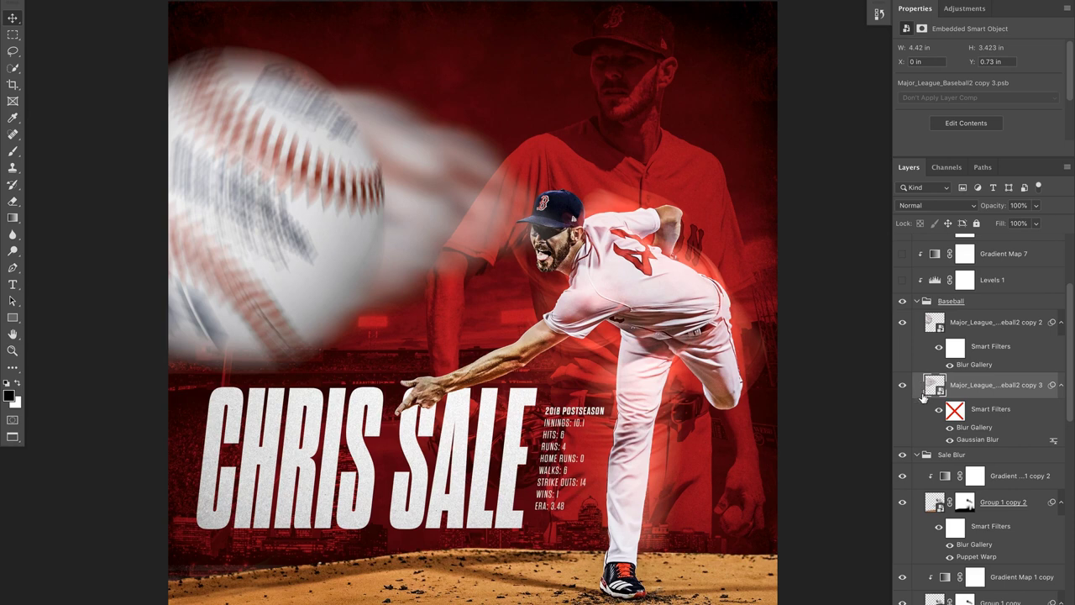
scroll(922, 397, up, 5)
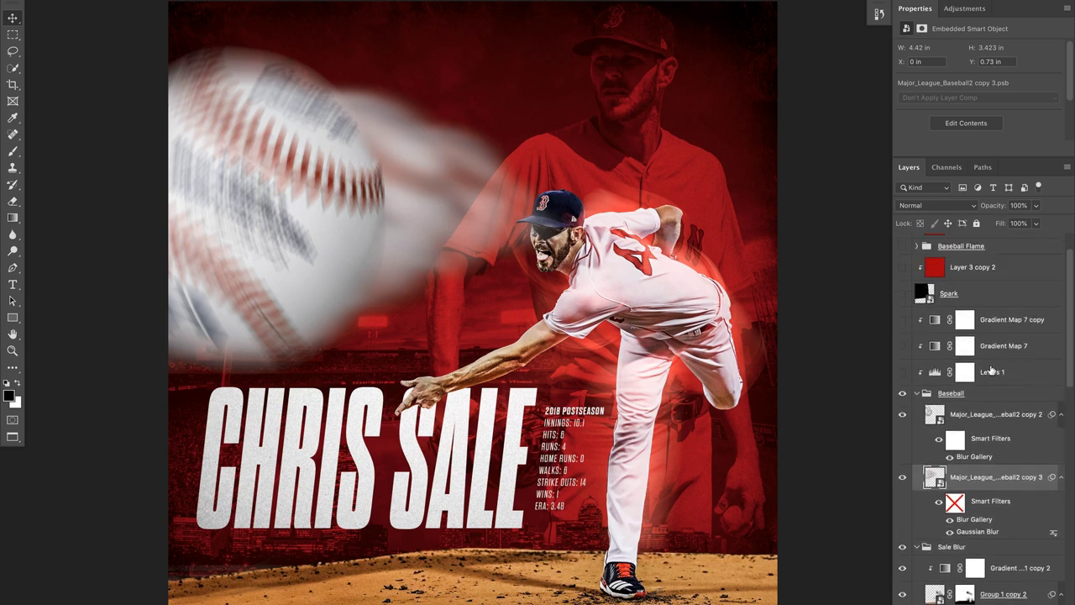
click(991, 371)
click(903, 372)
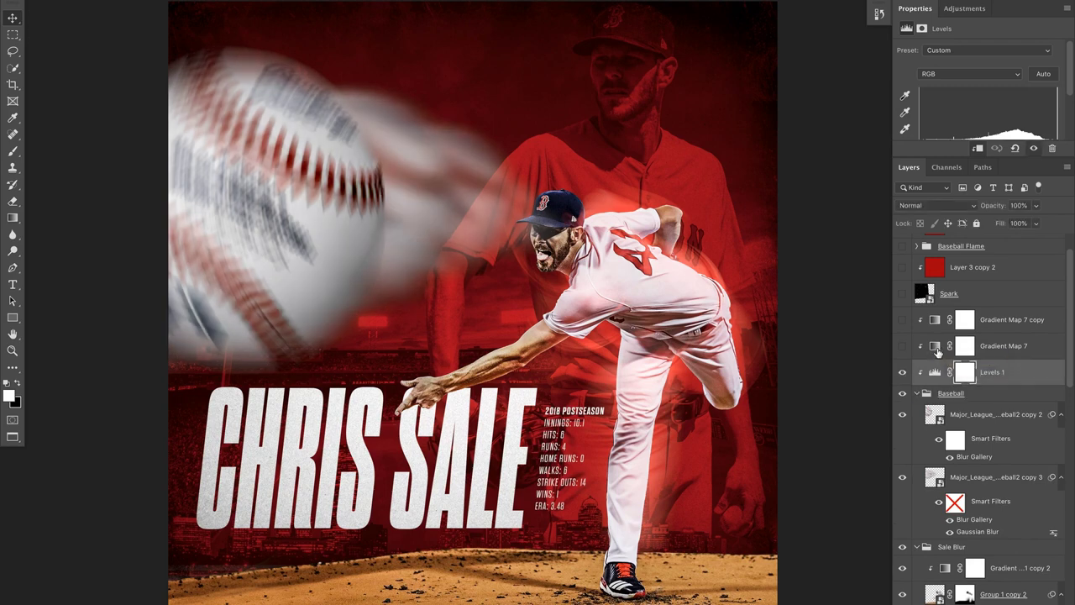
Turn on Gradient Map 7 and its Soft Light 50% copy to tint the baseball red-orange
click(934, 347)
click(972, 56)
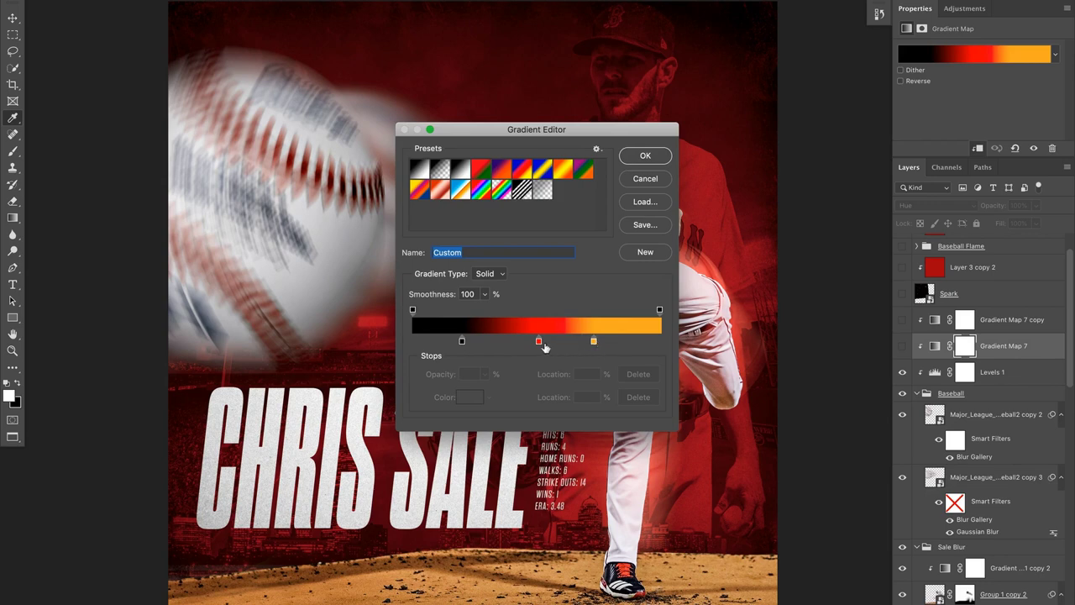
click(644, 156)
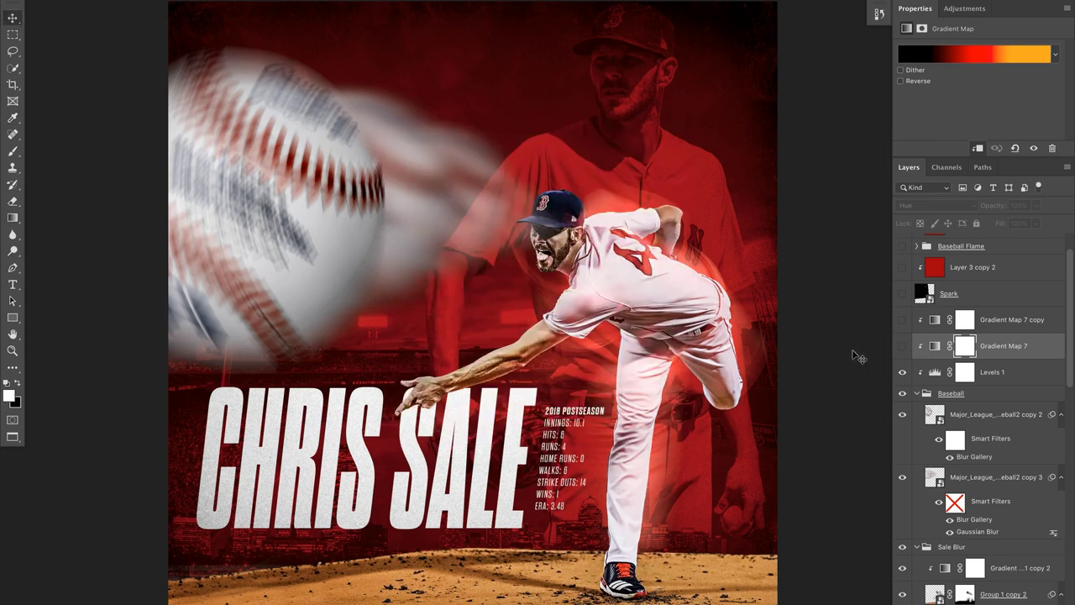
click(901, 347)
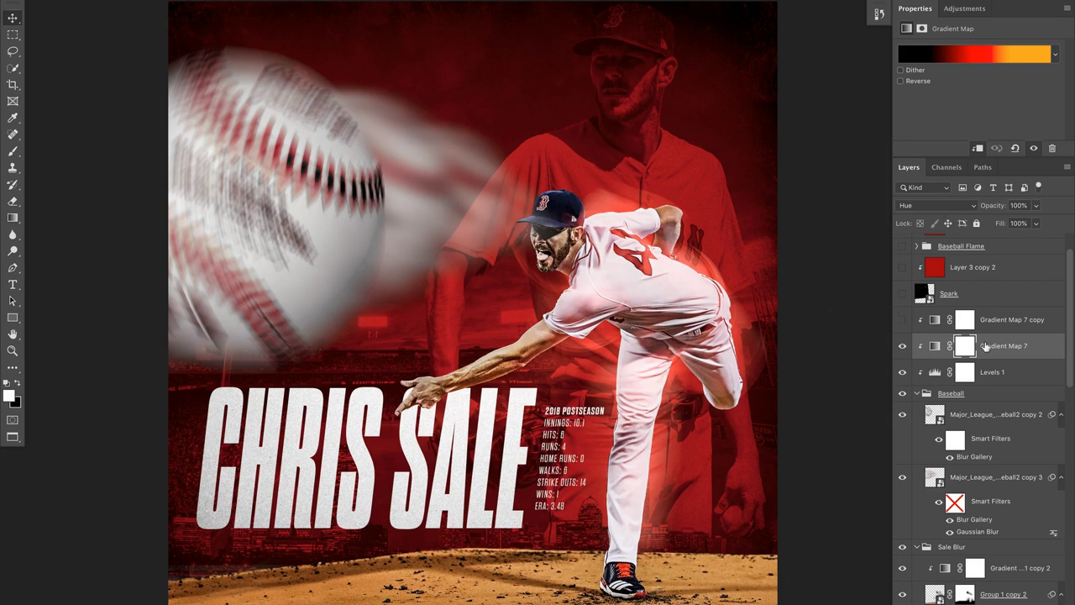
click(1008, 320)
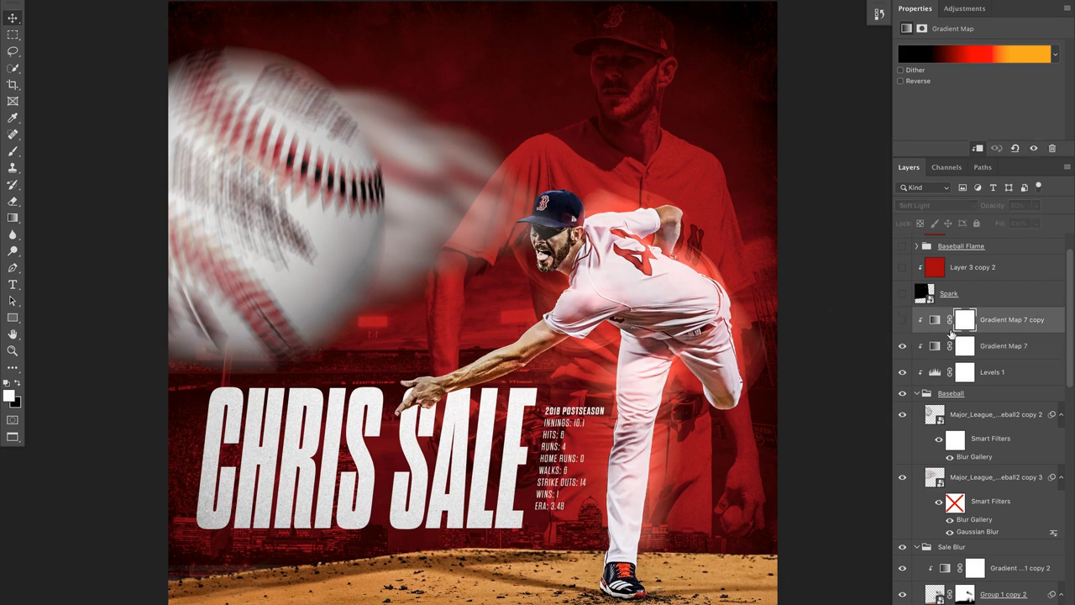
click(902, 320)
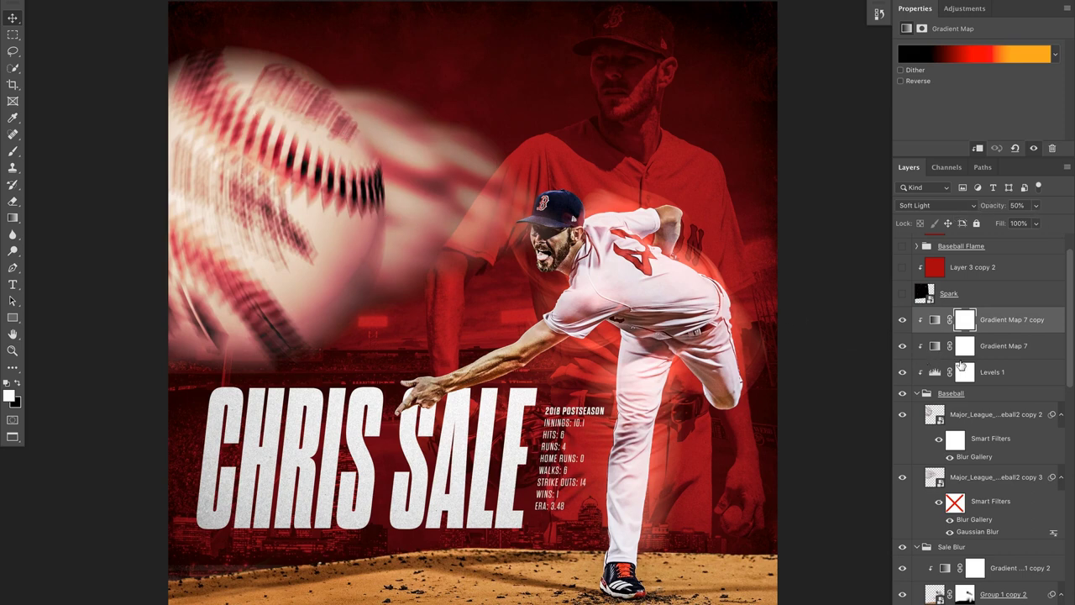
Show the orange Spark particle layer
scroll(955, 372, down, 3)
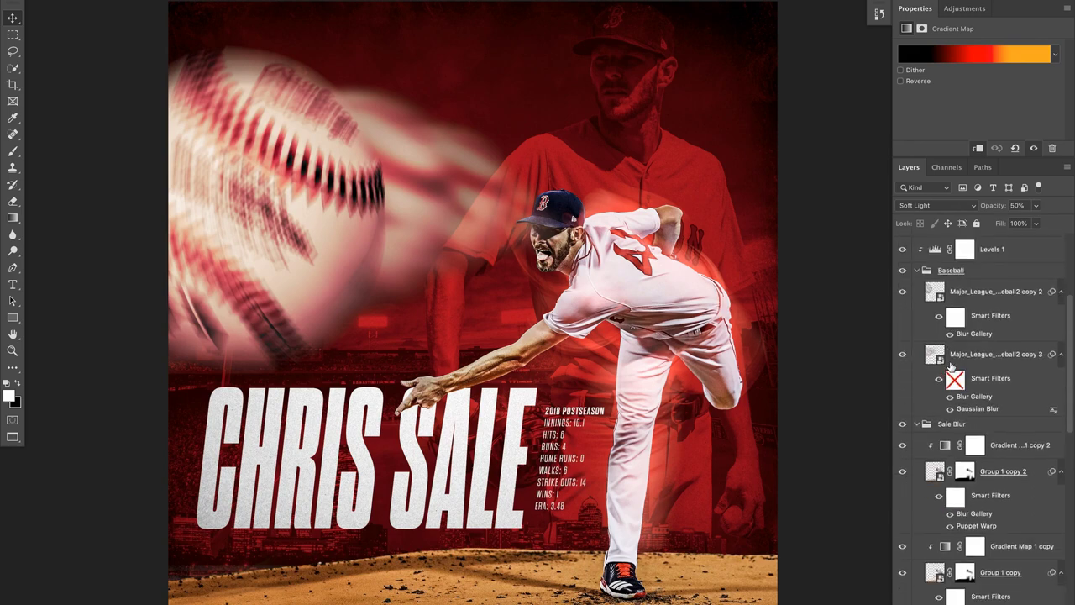
scroll(950, 366, up, 5)
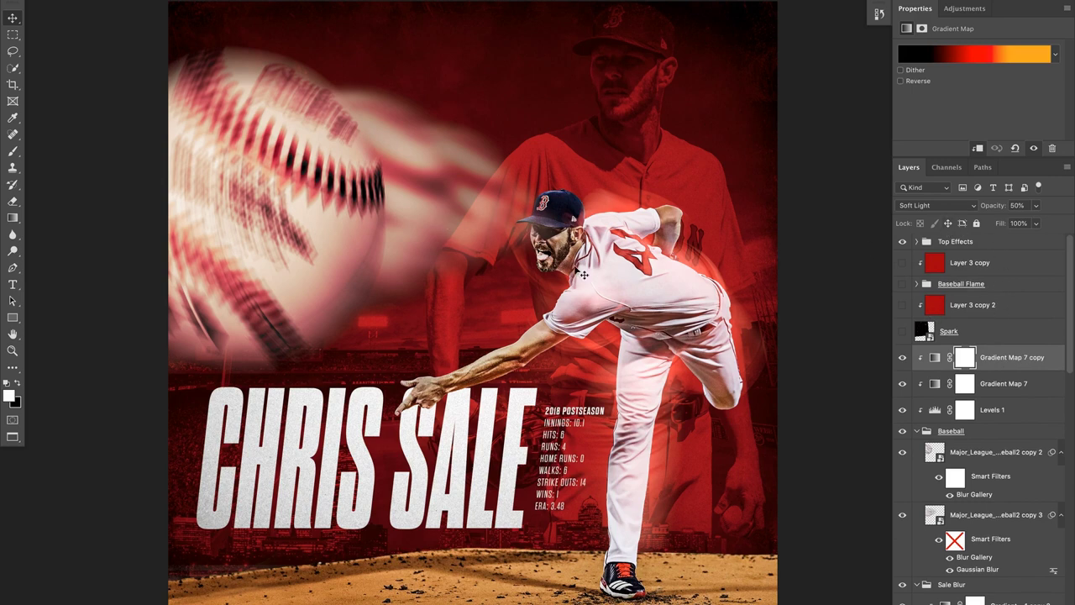
click(902, 333)
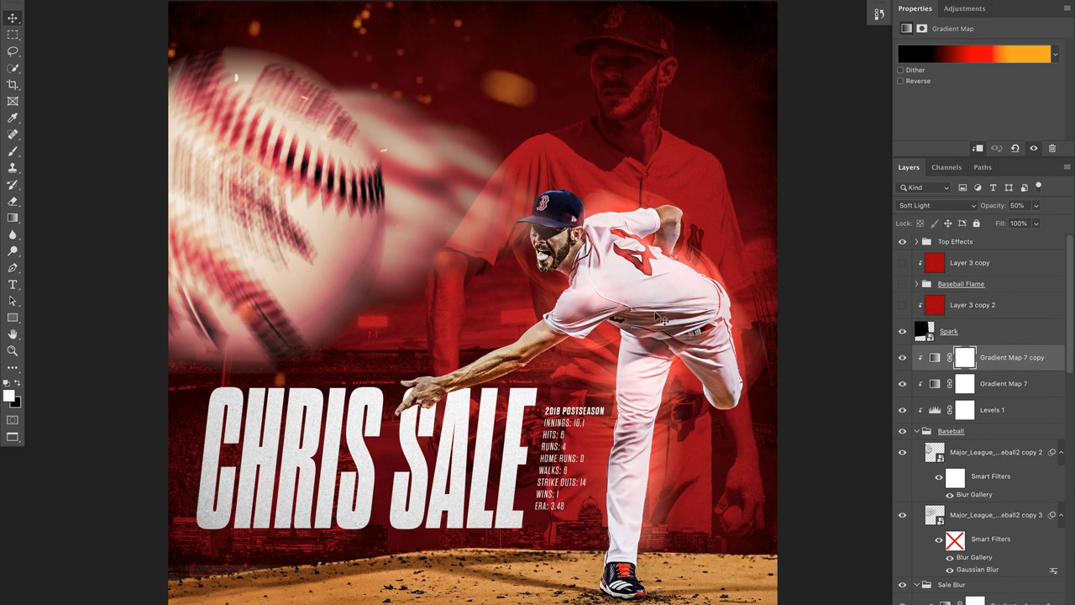
Turn on the red hue layer Layer 3 copy 2 and the Baseball Flame group
click(938, 313)
click(902, 306)
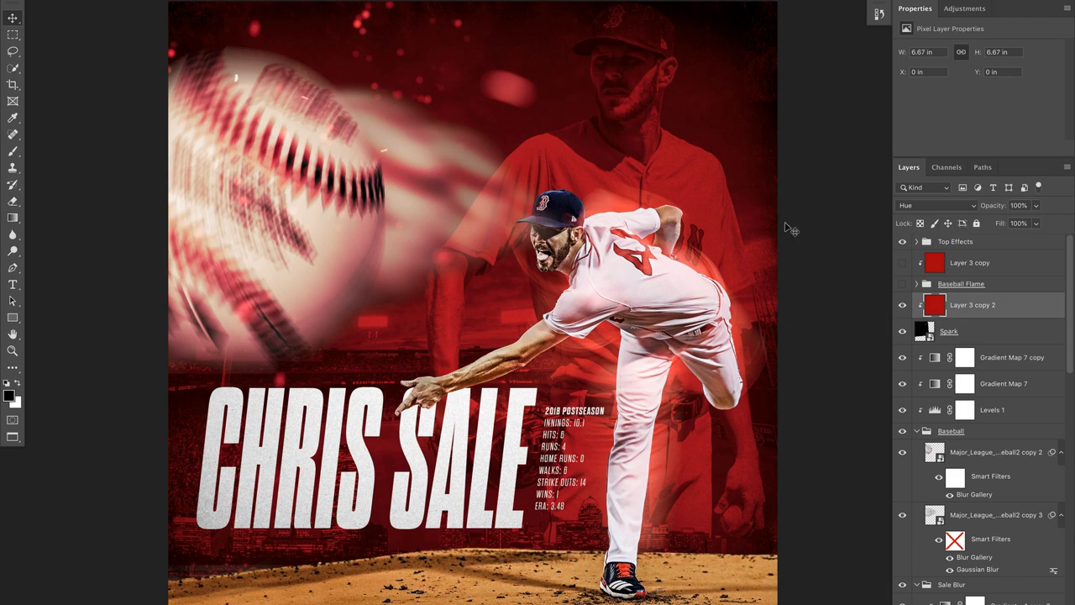
click(917, 284)
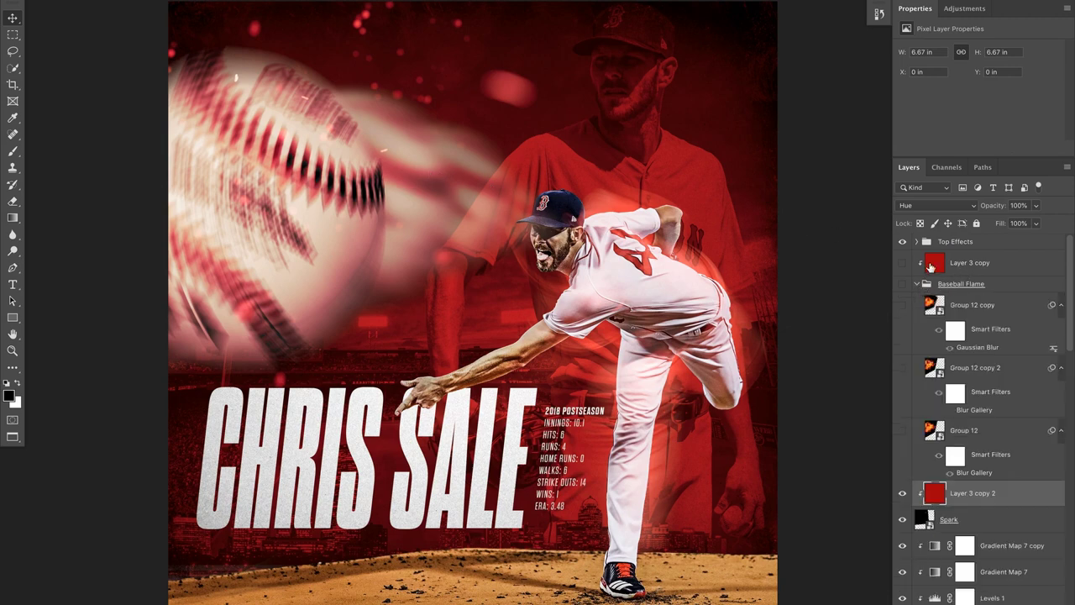
click(903, 285)
Show the blurred Group 12 flames, Group 12 copy 2 at 30% opacity, and Group 12 copy
click(949, 430)
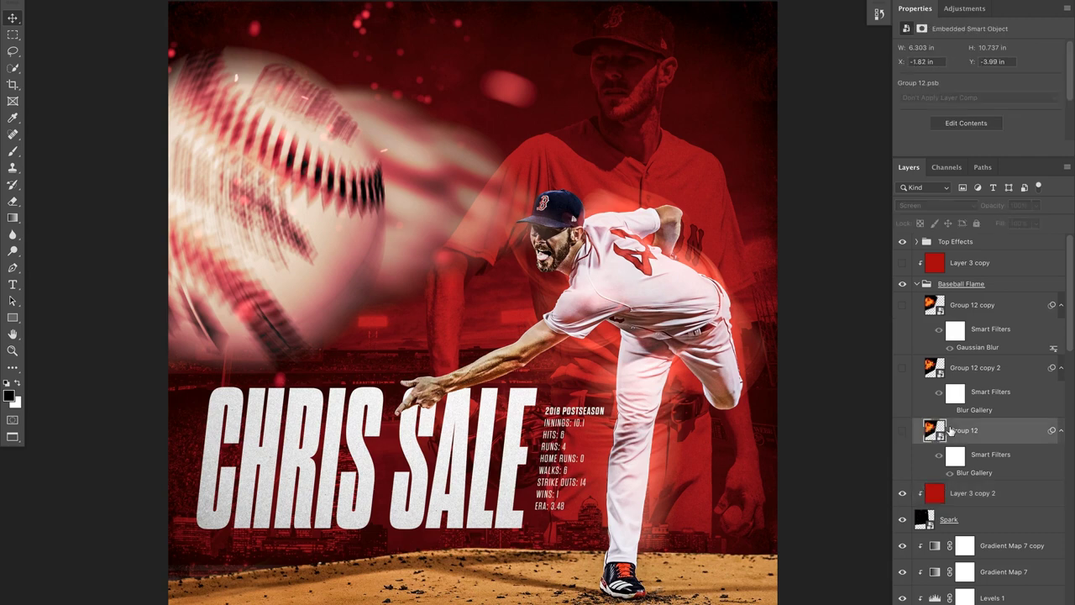
click(902, 431)
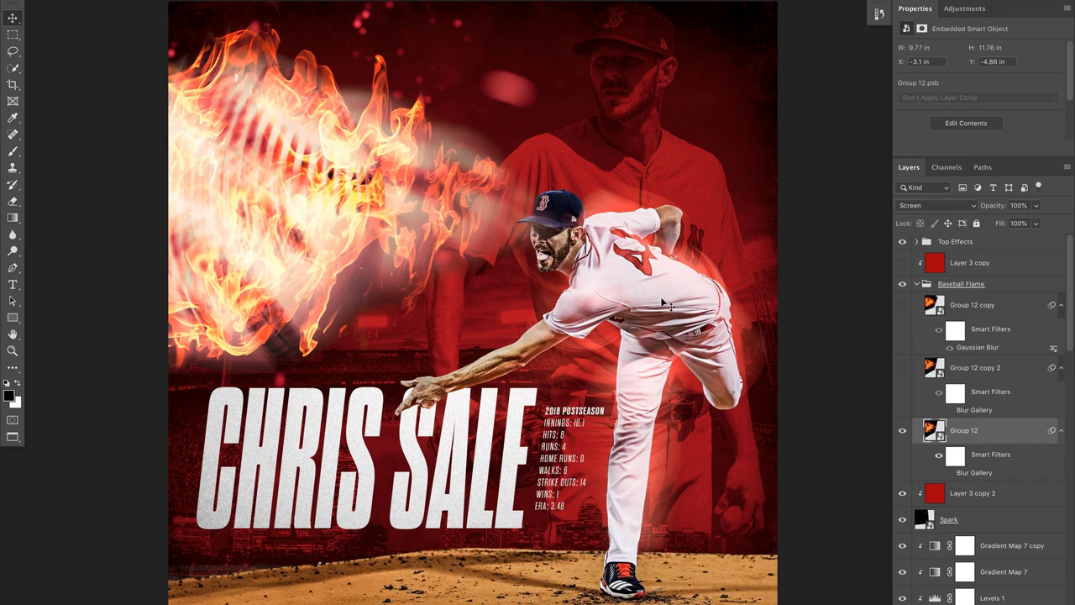
click(949, 473)
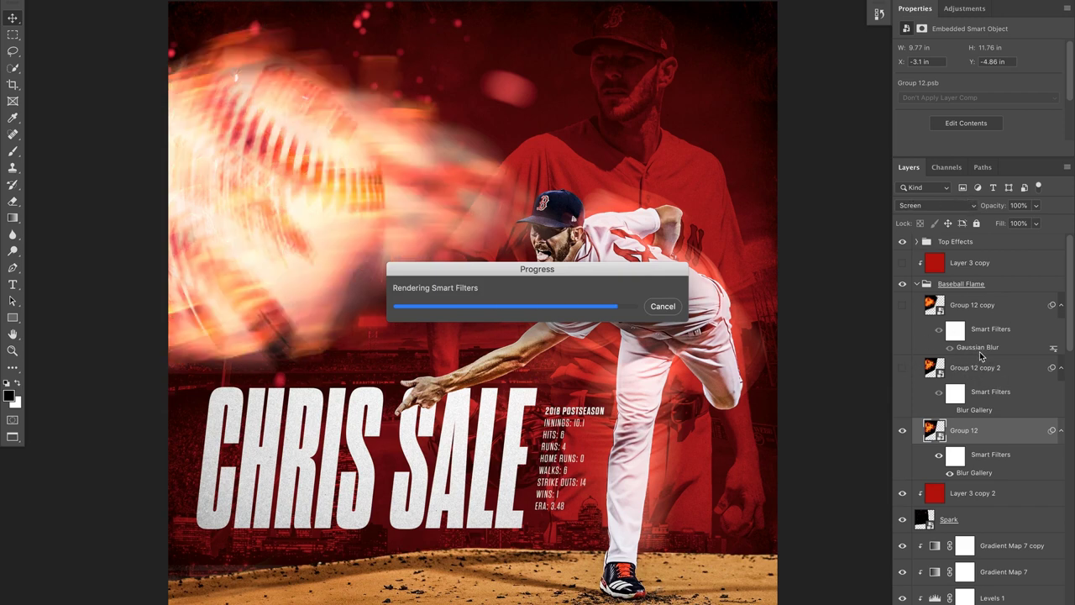
click(902, 370)
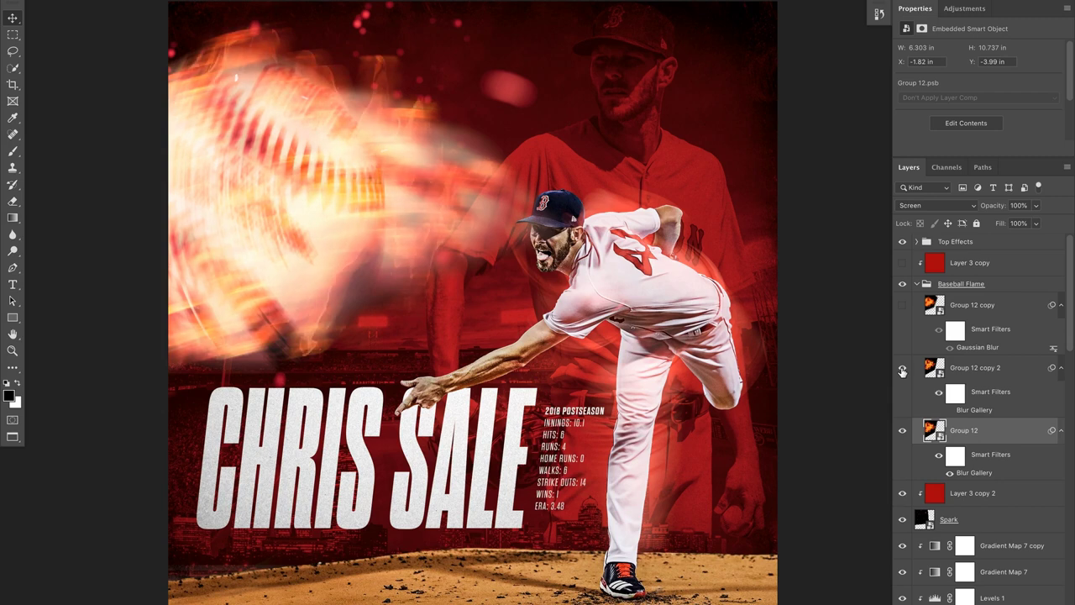
click(1000, 373)
key(3)
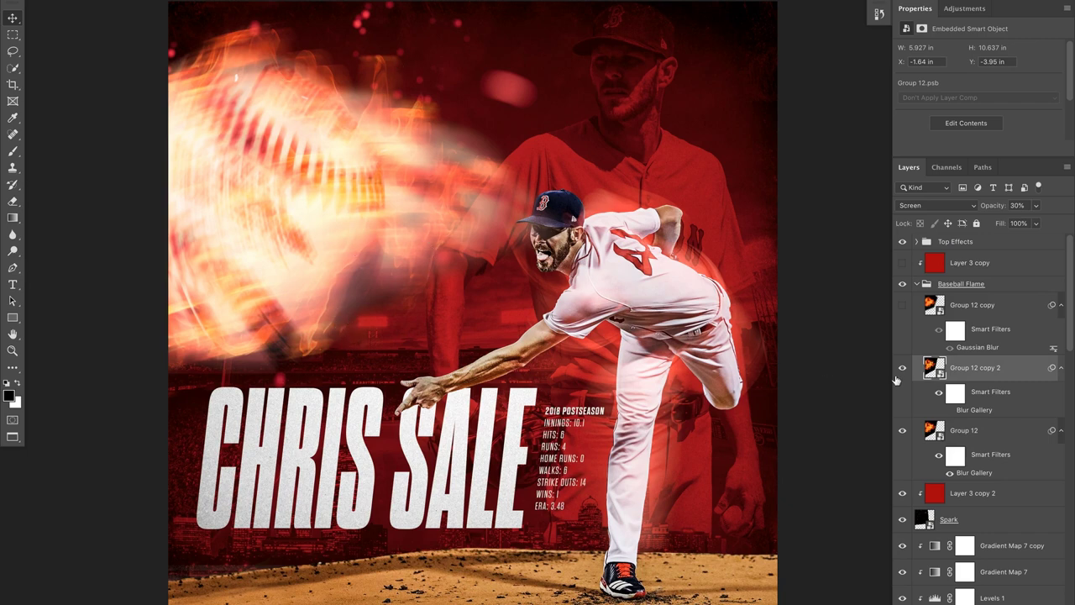
click(935, 309)
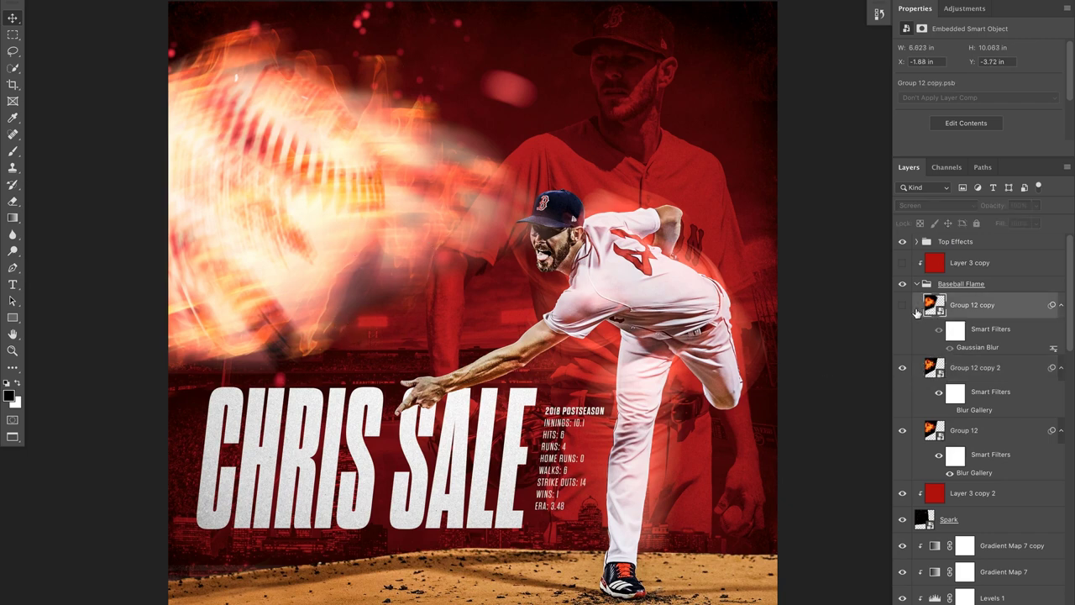
click(903, 307)
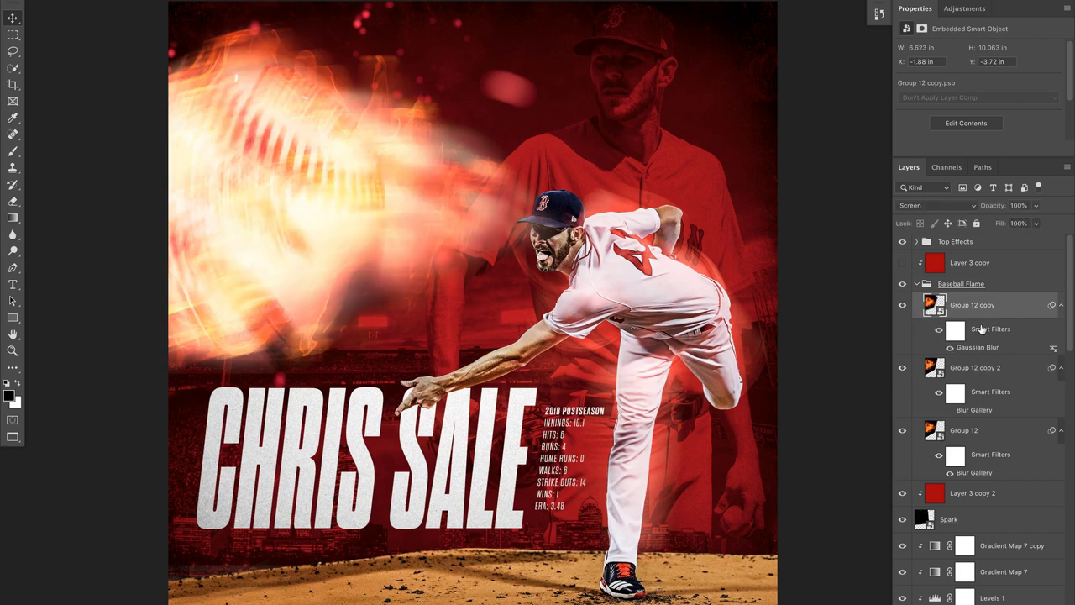
Turn on the Layer 3 copy hue layer to tint the flaming baseball red
click(959, 266)
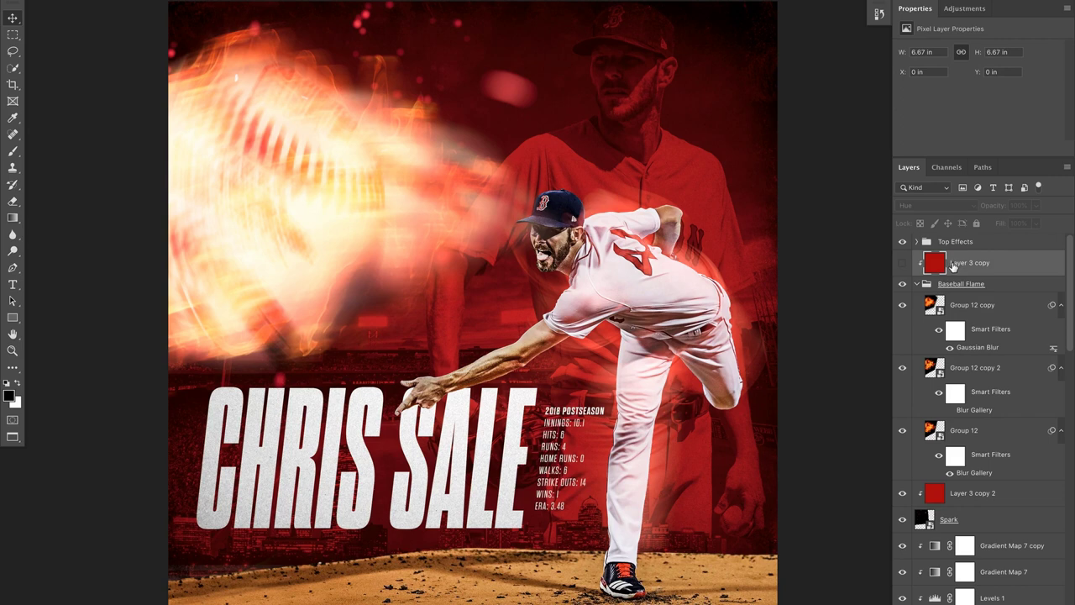
click(901, 264)
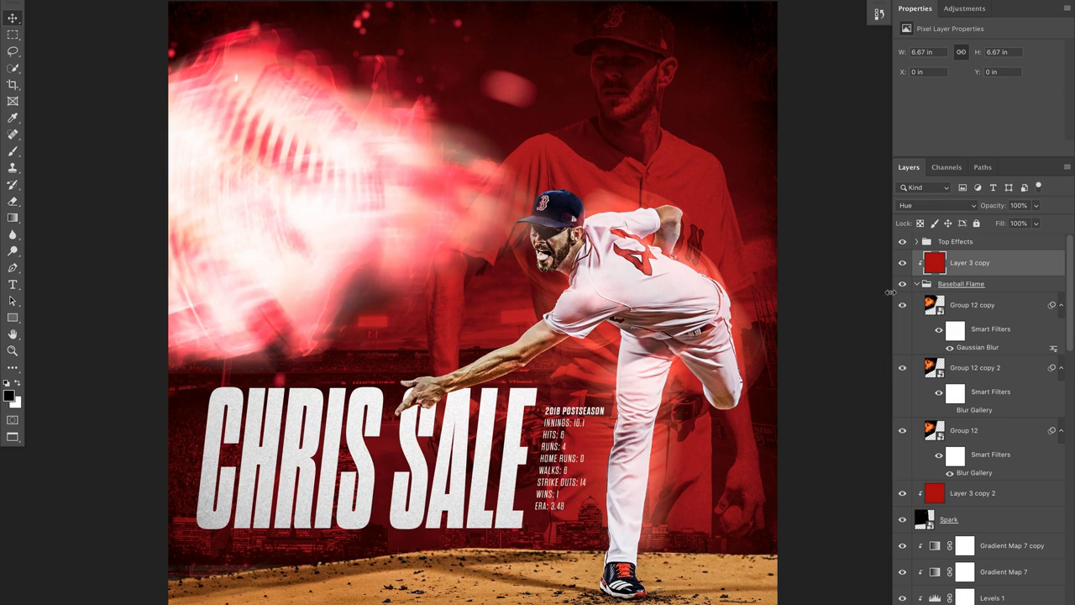
scroll(921, 341, down, 1)
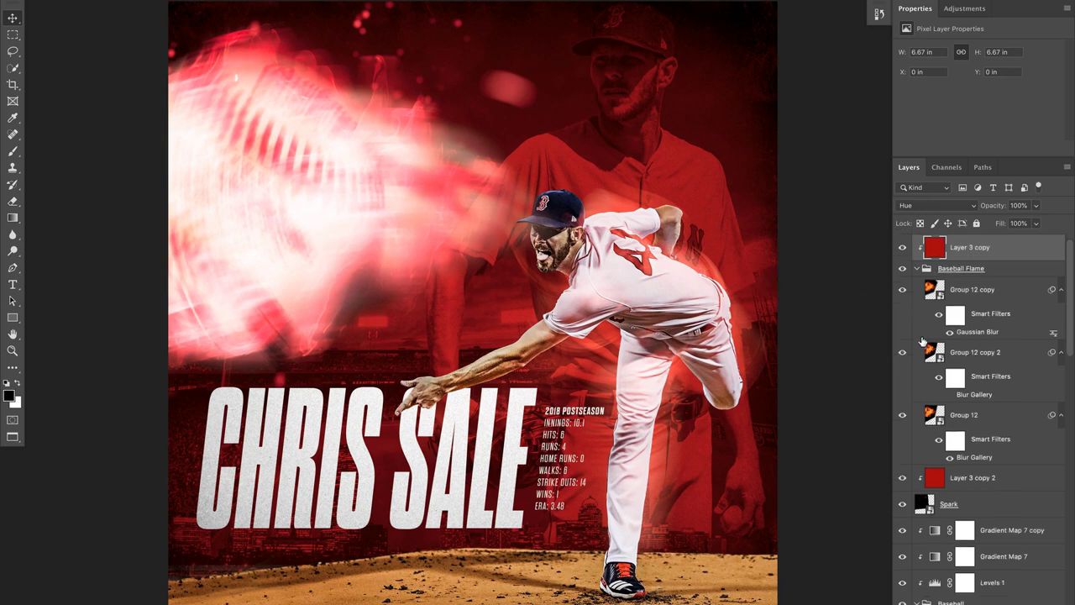
scroll(923, 344, down, 5)
scroll(934, 347, down, 5)
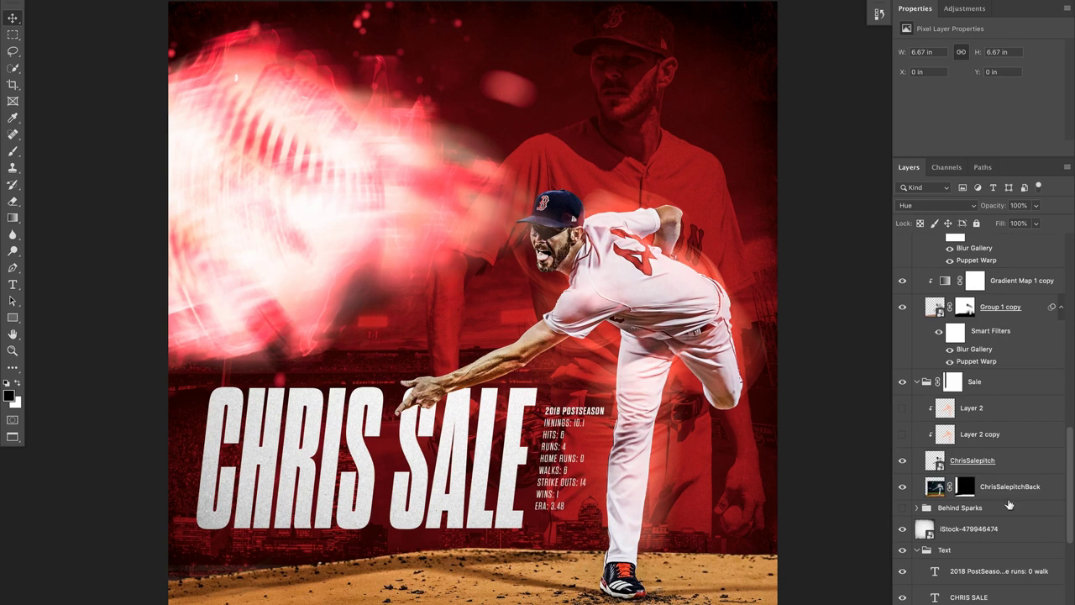
Turn on Layer 2 and Layer 2 copy to brighten the pitcher, comparing with them off
click(901, 437)
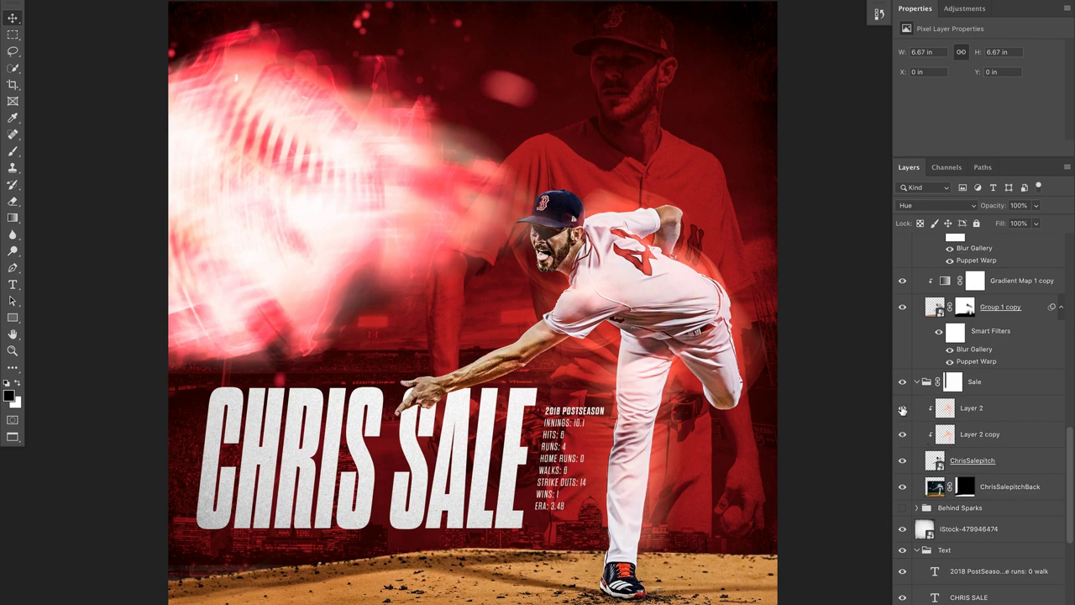
click(903, 409)
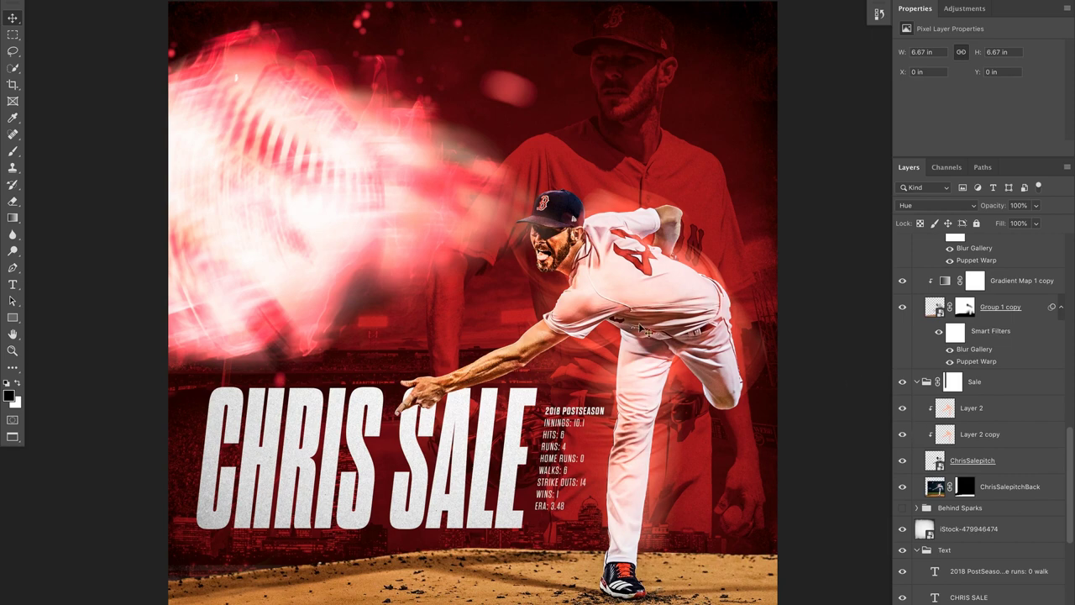
click(903, 435)
click(901, 410)
click(902, 434)
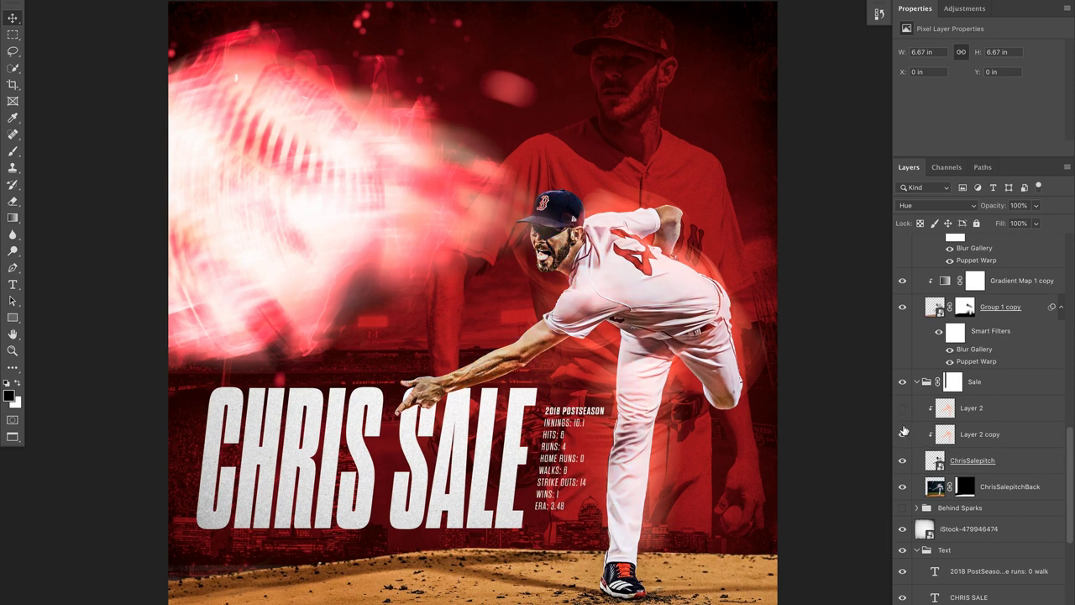
click(903, 410)
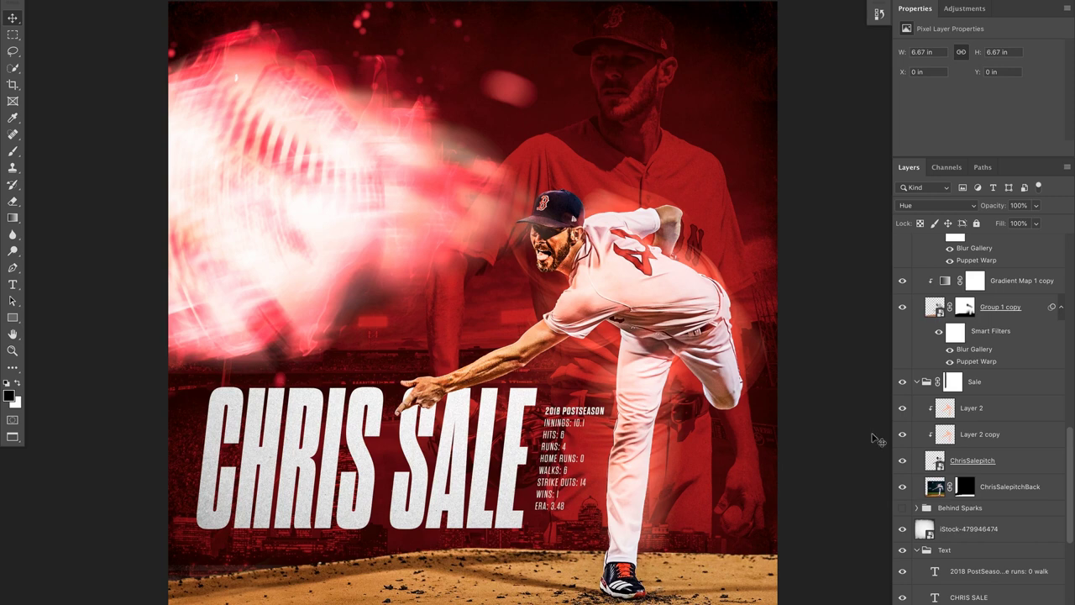
click(970, 435)
click(997, 407)
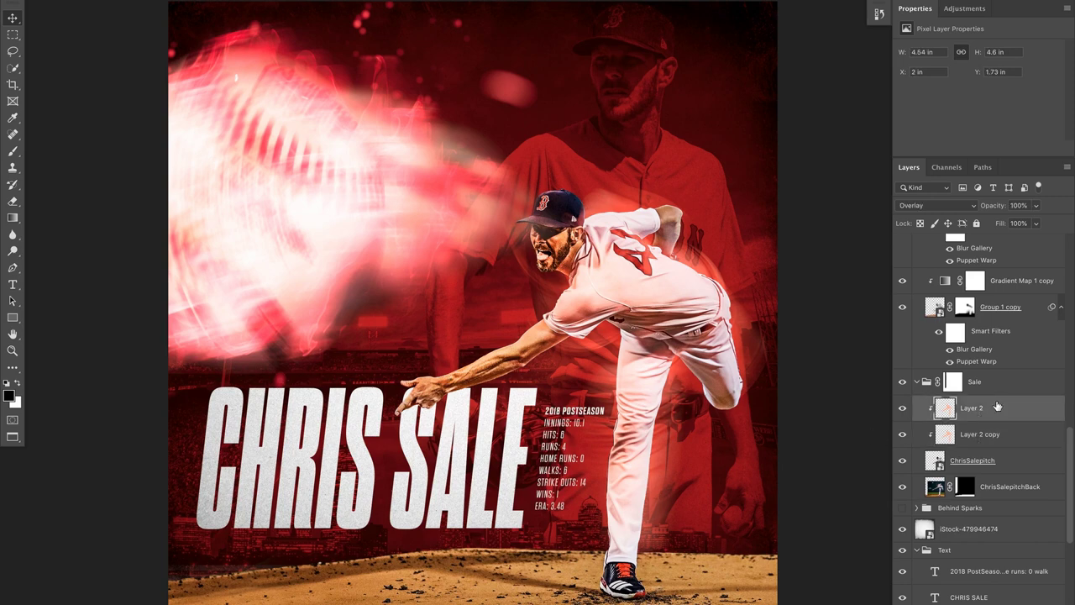
Expand the Top Effects group in the Layers panel
scroll(1000, 409, up, 5)
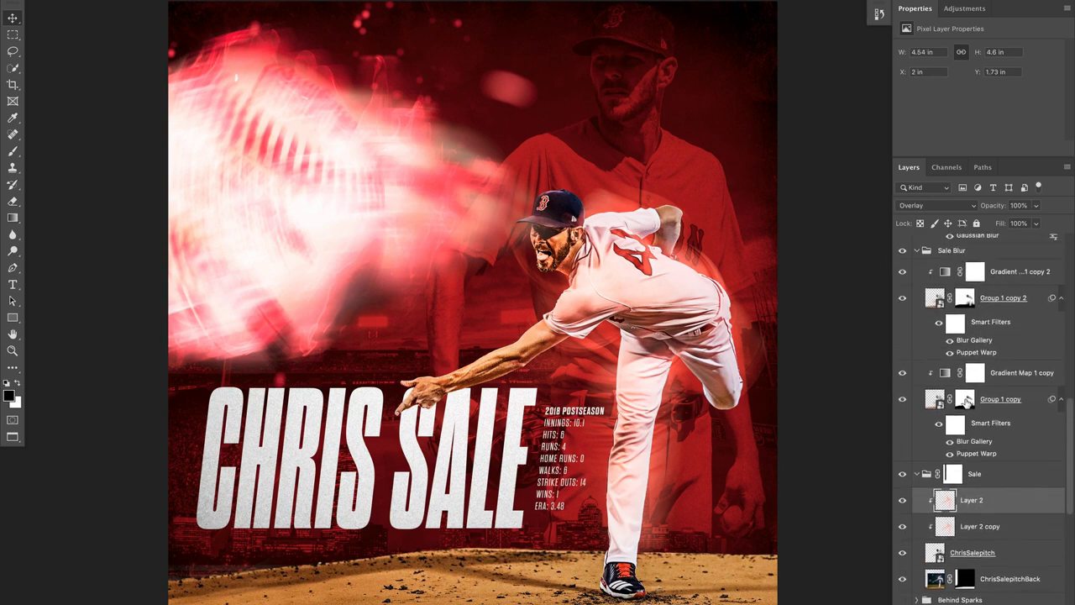
scroll(966, 404, up, 2)
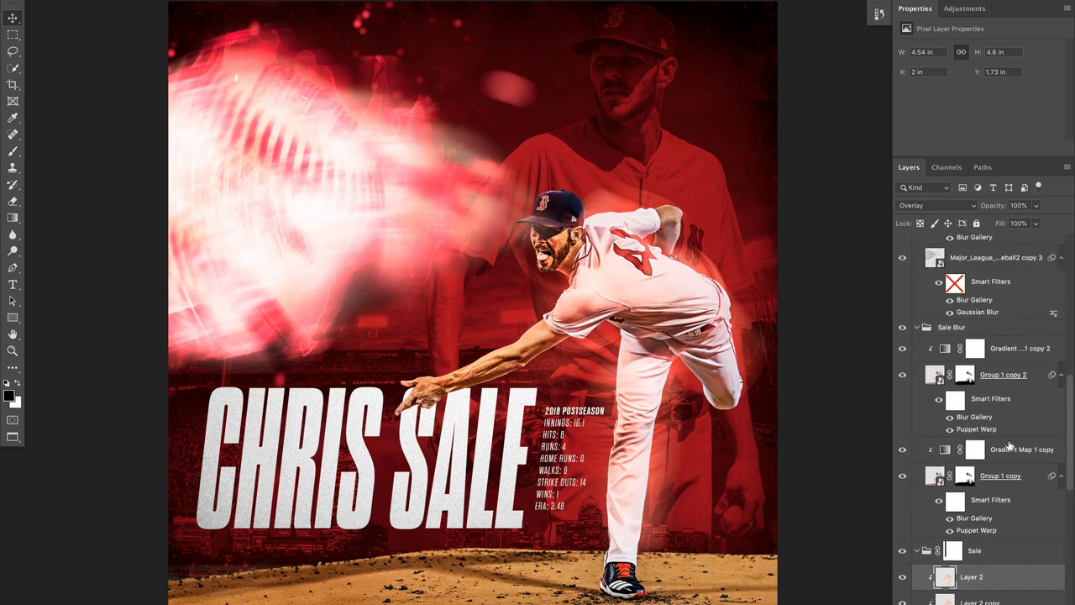
scroll(1039, 453, up, 5)
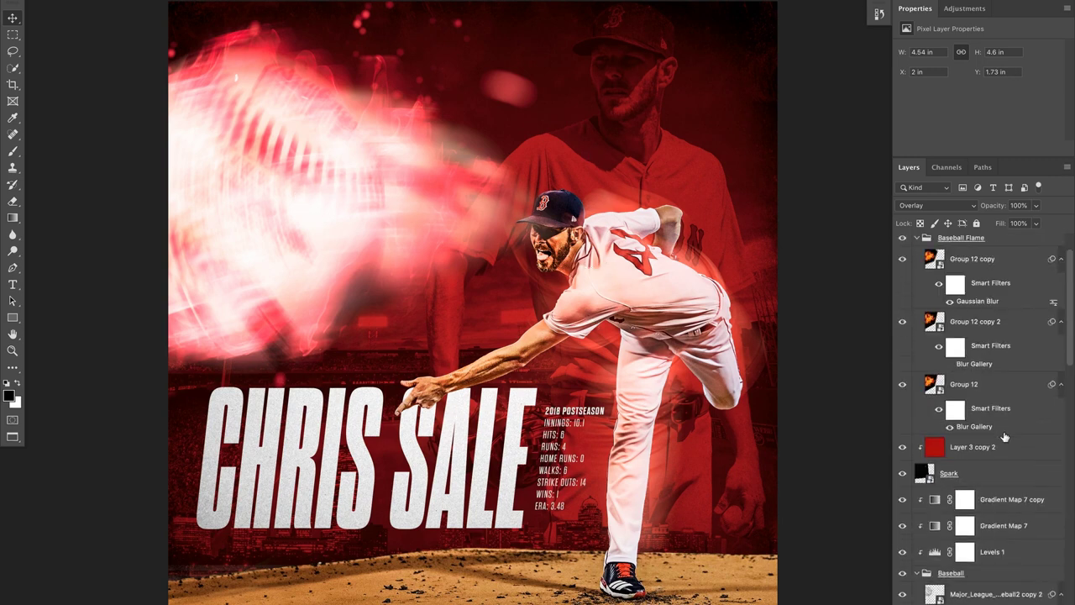
scroll(971, 457, up, 3)
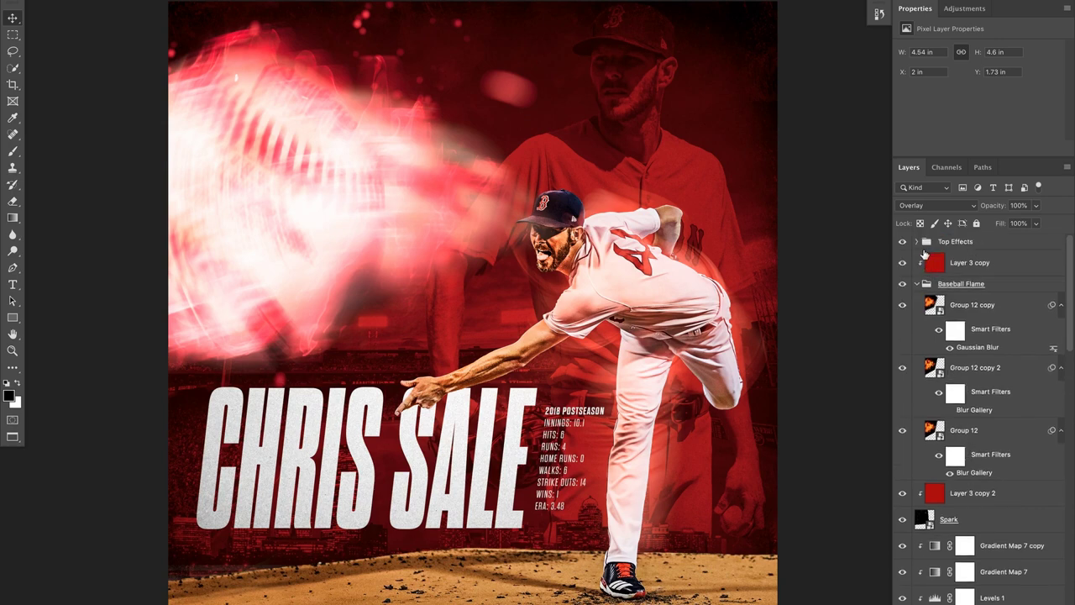
click(917, 242)
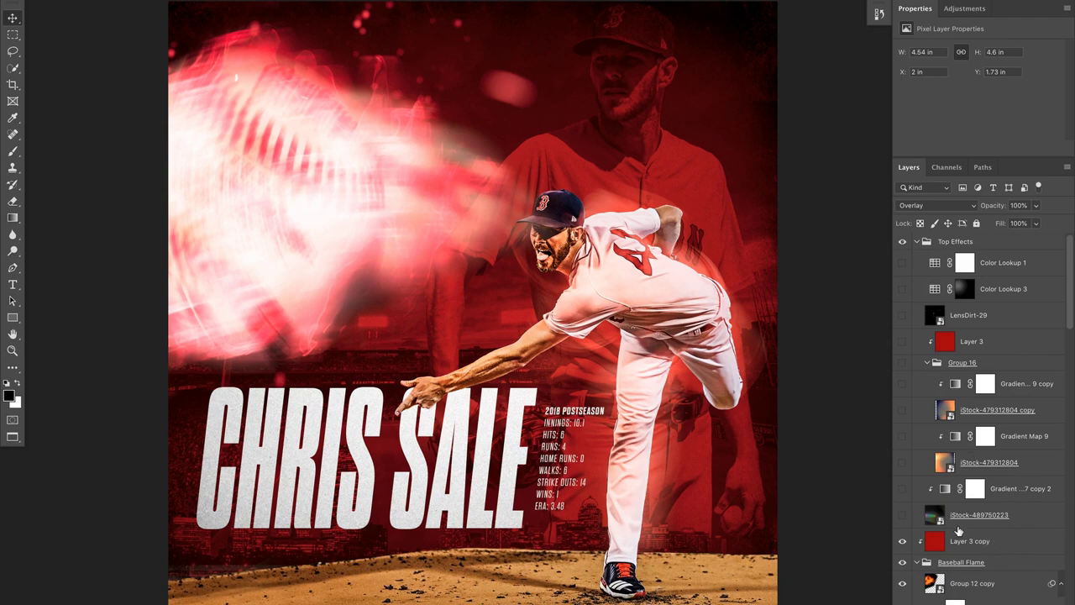
Show the iStock-489750223 light flare image and its clipped gradient map
click(904, 515)
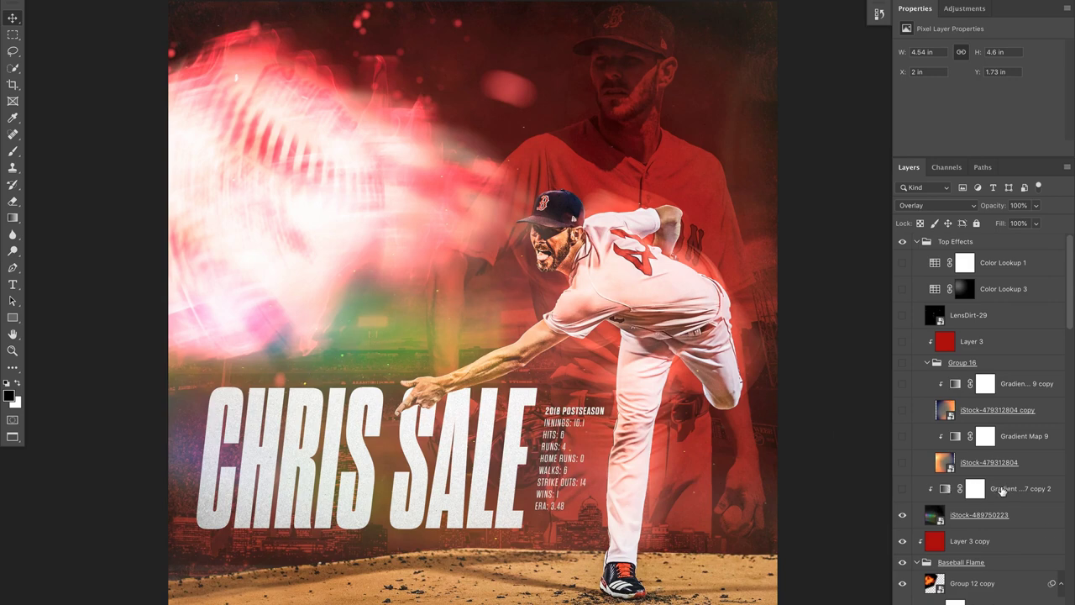
click(974, 490)
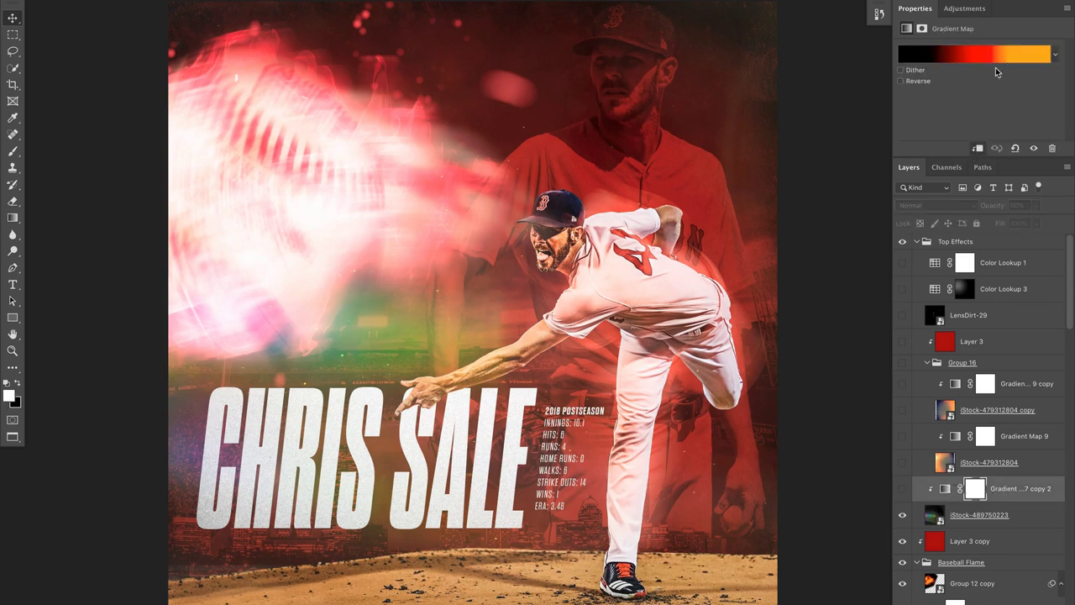
click(903, 490)
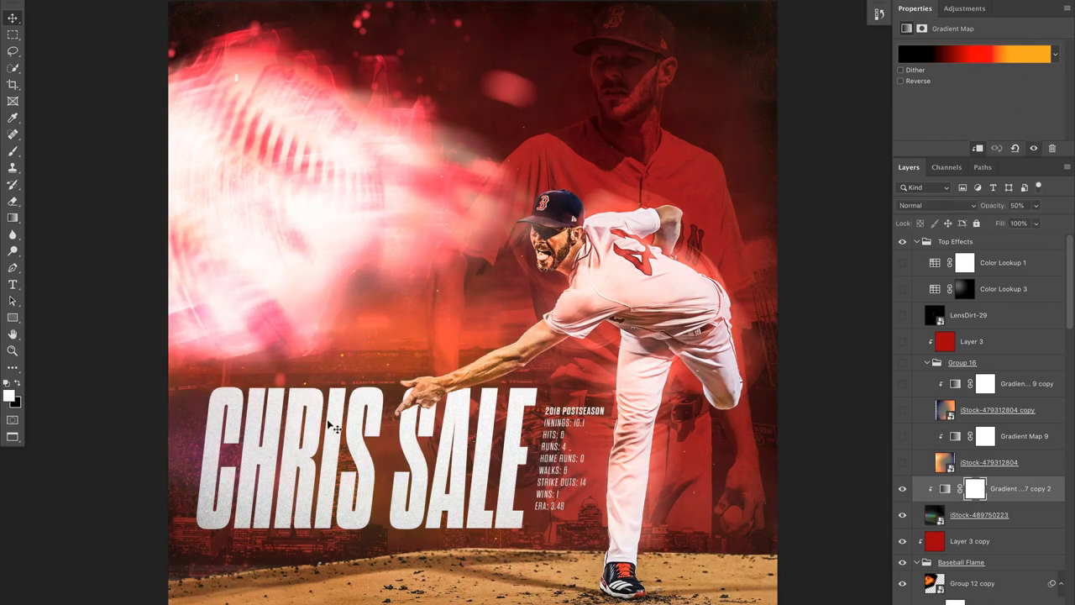
Show Group 16's two iStock-479312804 orange images, Gradient Map 9 and its copy
click(902, 464)
click(903, 410)
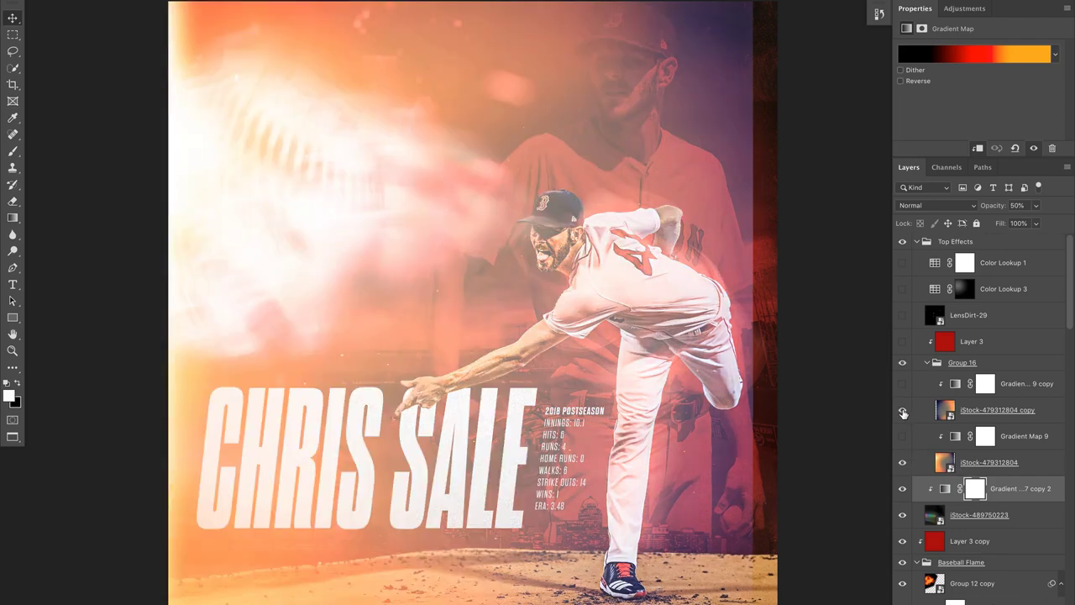
click(903, 411)
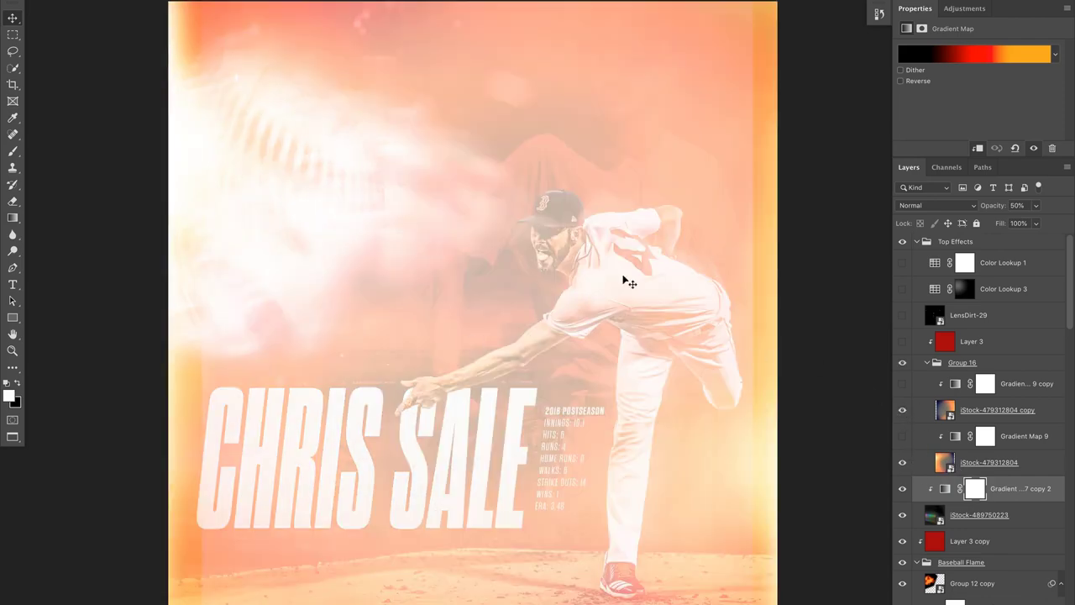
click(955, 440)
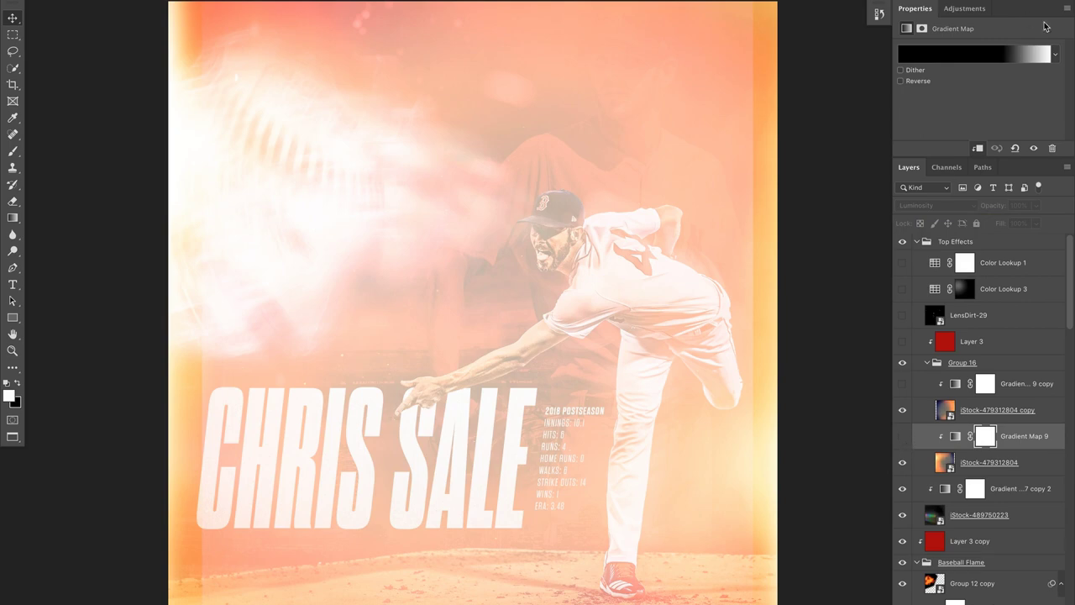
click(902, 436)
click(903, 384)
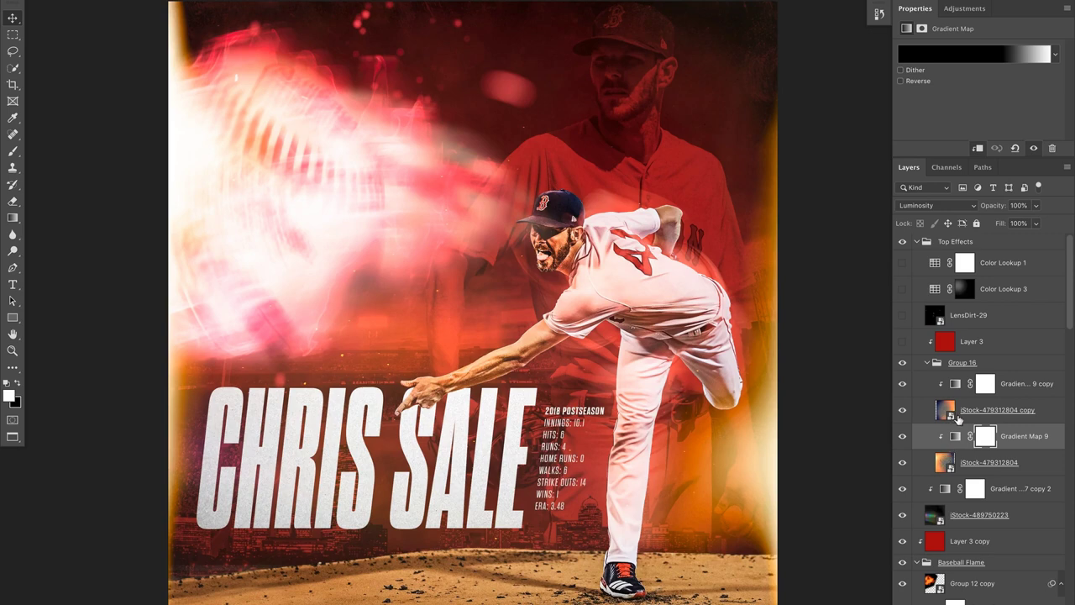
Turn on the Layer 3 red hue layer and the LensDirt-29 texture
click(946, 346)
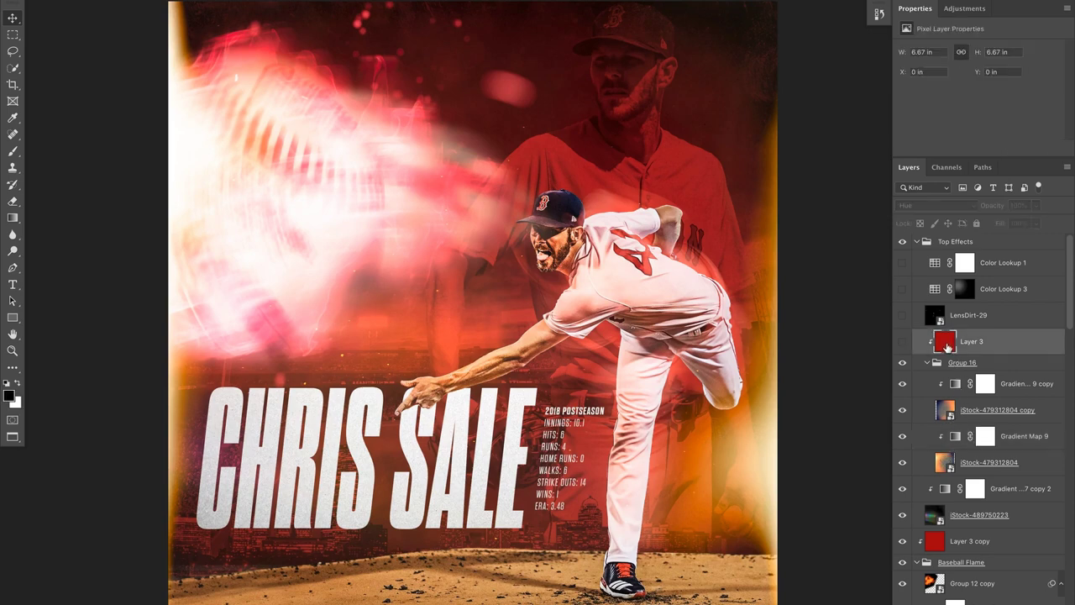
click(902, 342)
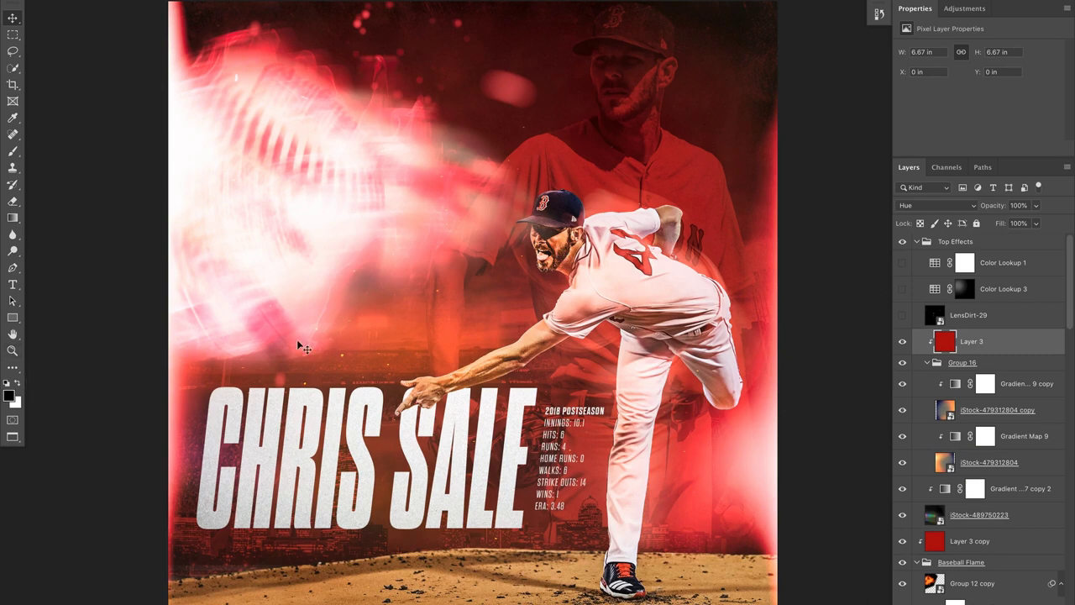
click(903, 316)
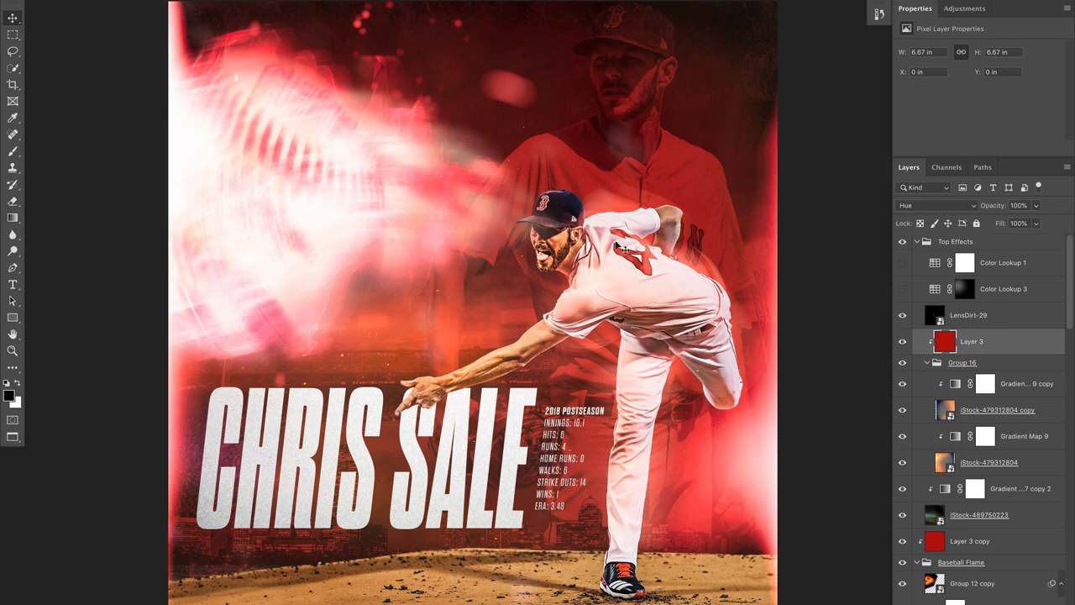
Turn on the Color Lookup 3 and Color Lookup 1 grades
click(996, 290)
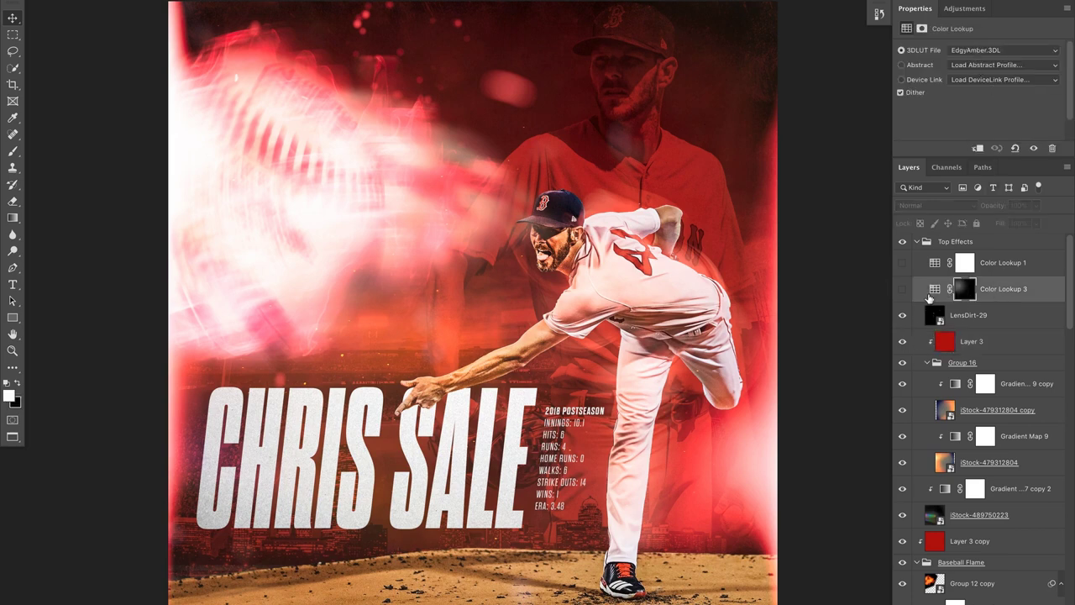
click(901, 290)
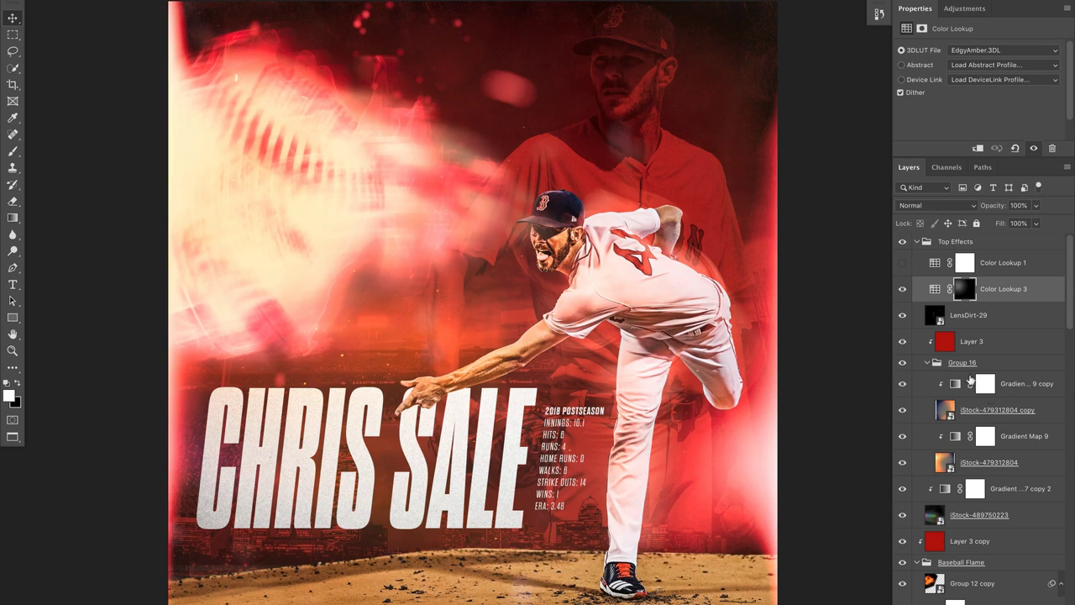
click(999, 267)
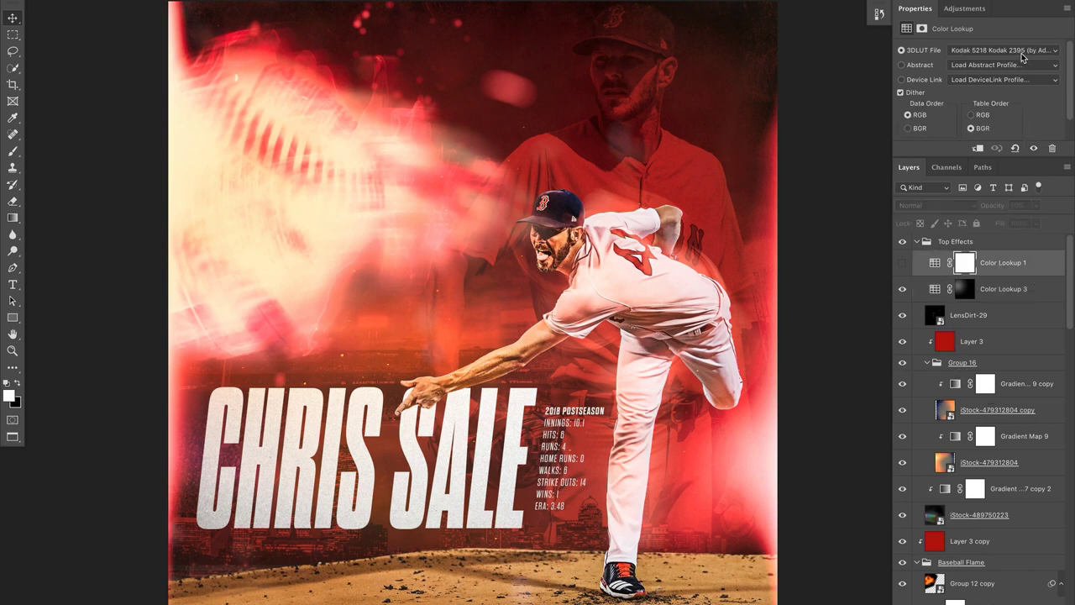
click(903, 263)
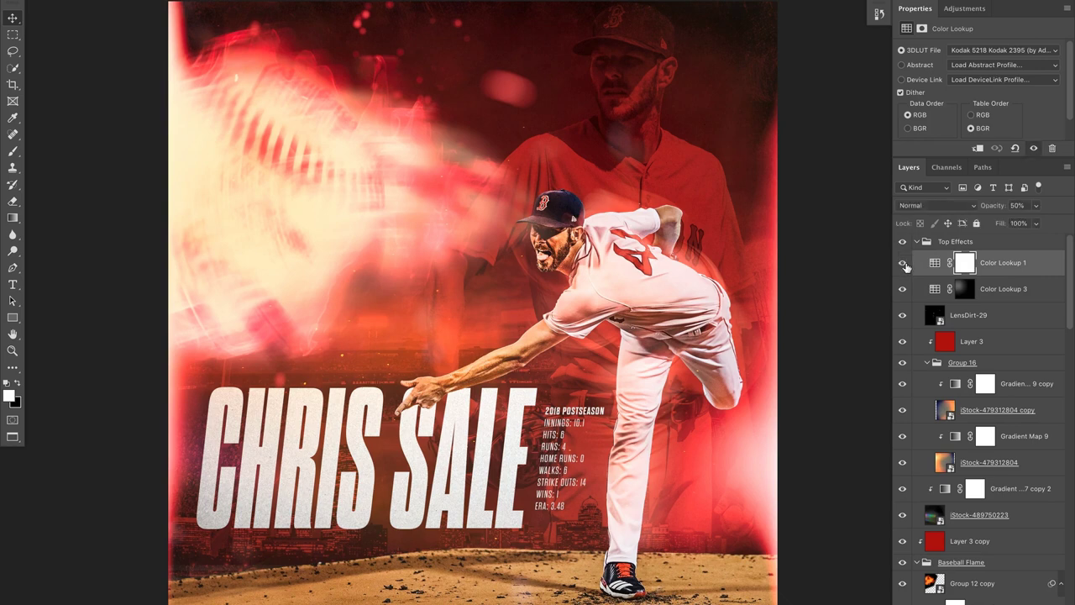